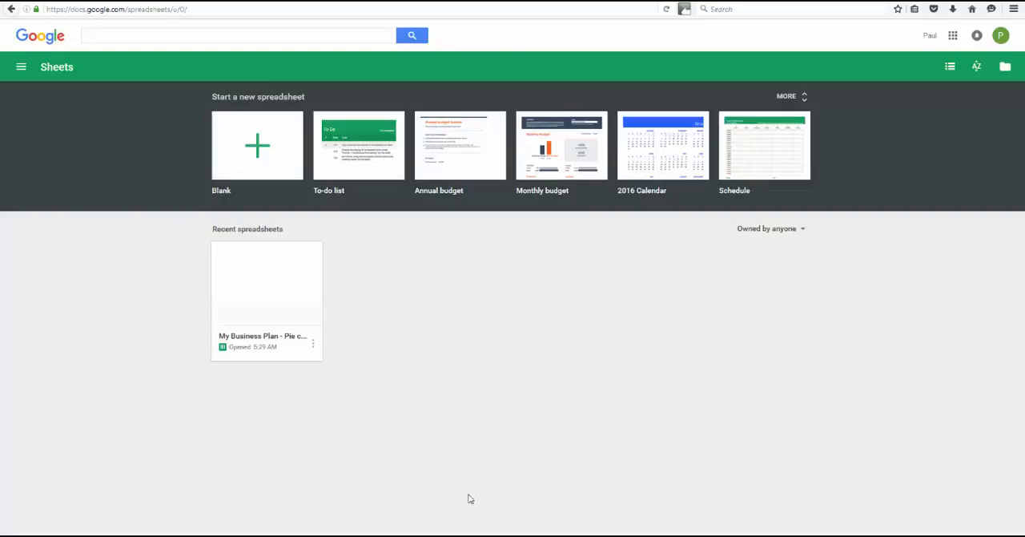
click(21, 69)
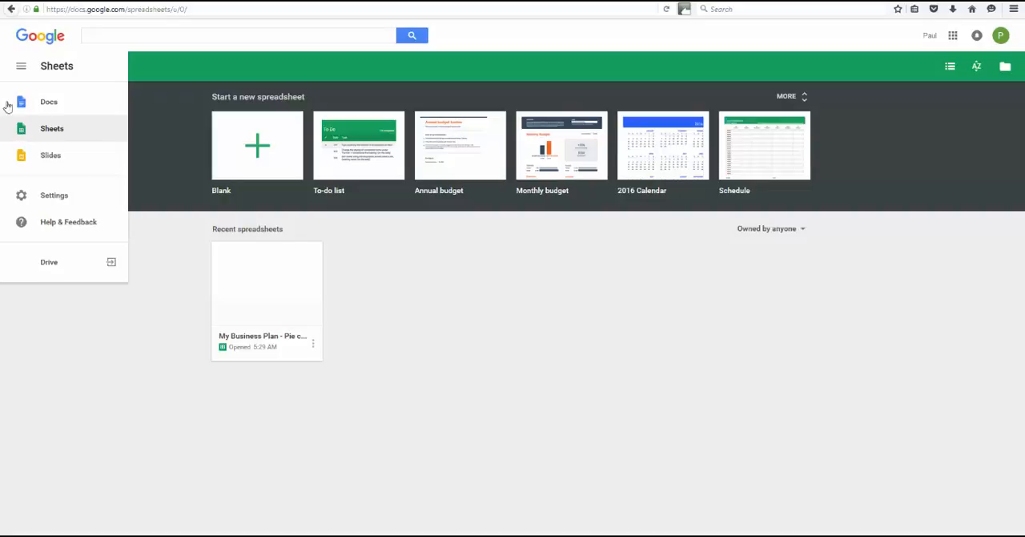
click(21, 68)
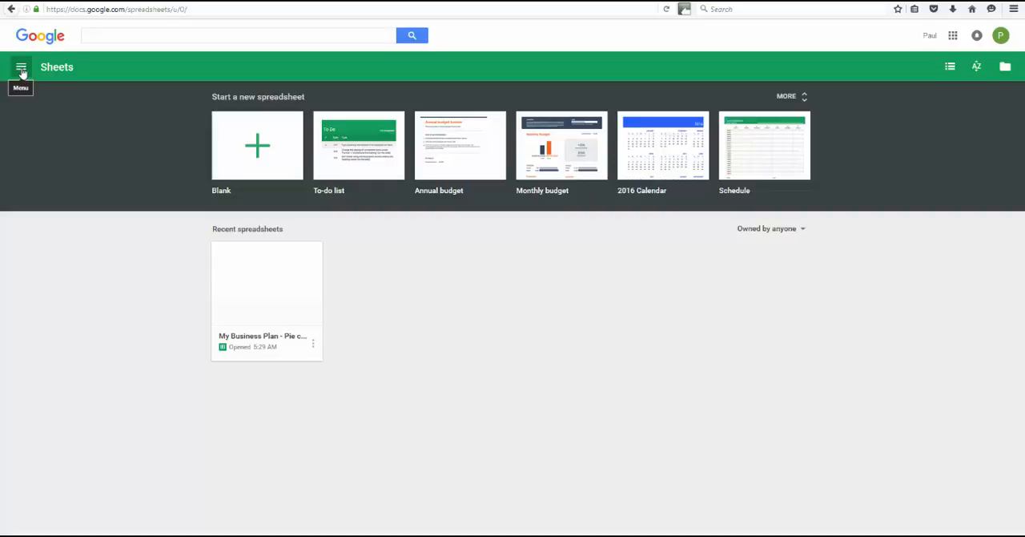
click(22, 70)
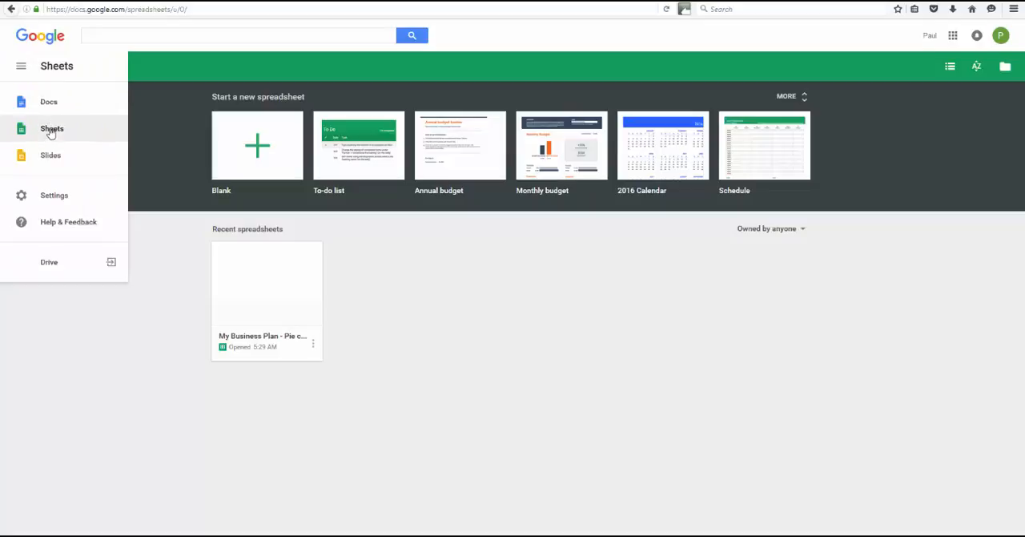
click(164, 248)
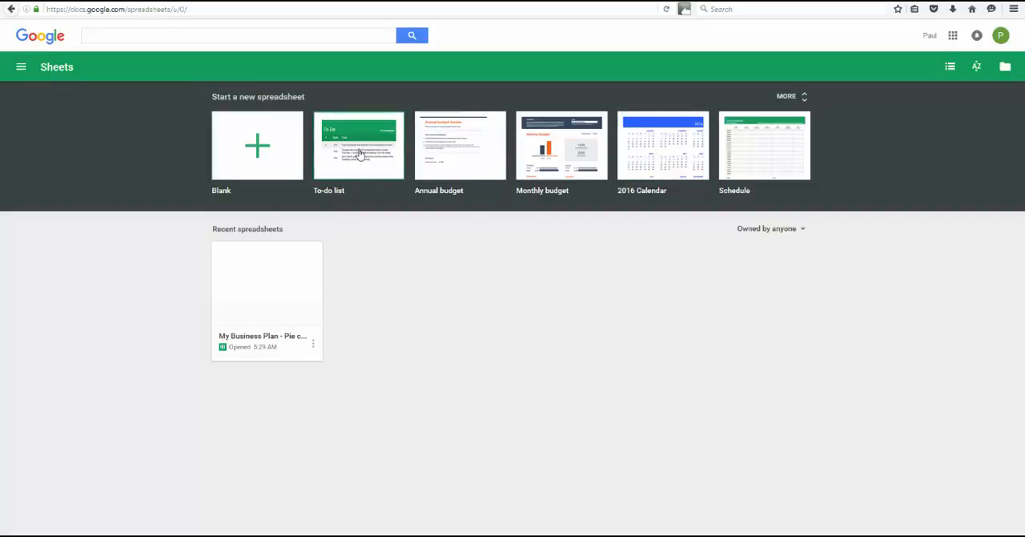
- Browse the full gallery of spreadsheet templates and return to the Sheets home page
click(786, 97)
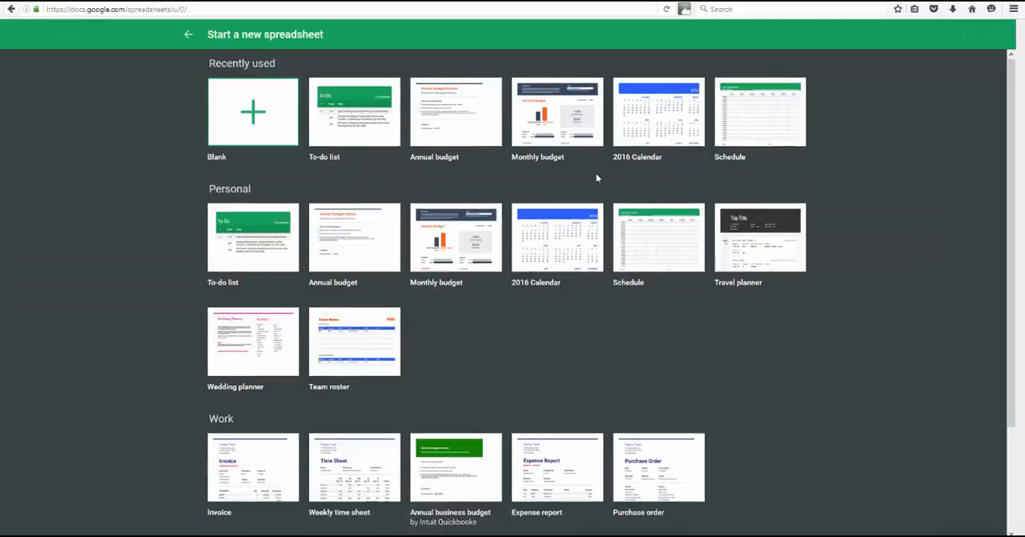
scroll(596, 173, down, 3)
scroll(606, 270, up, 3)
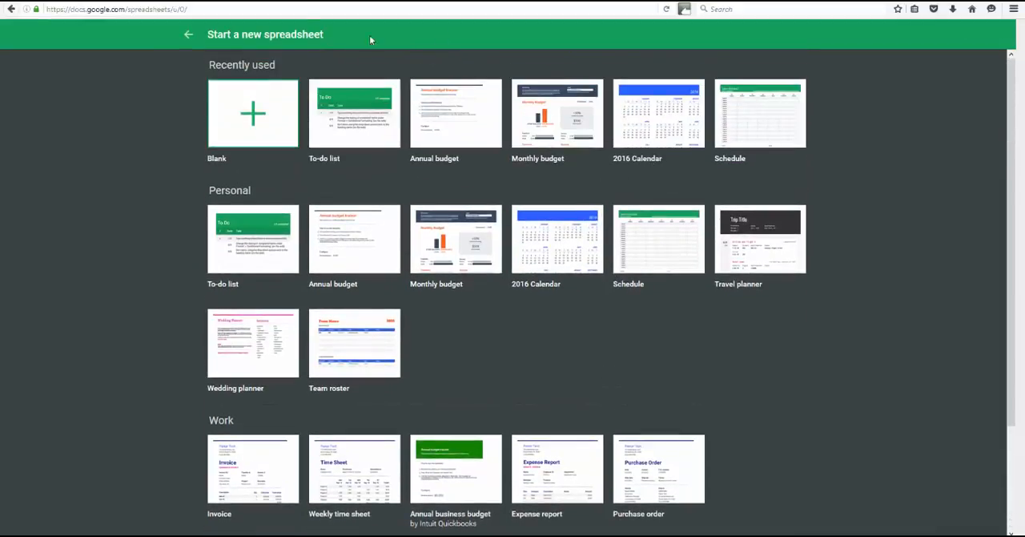
click(188, 34)
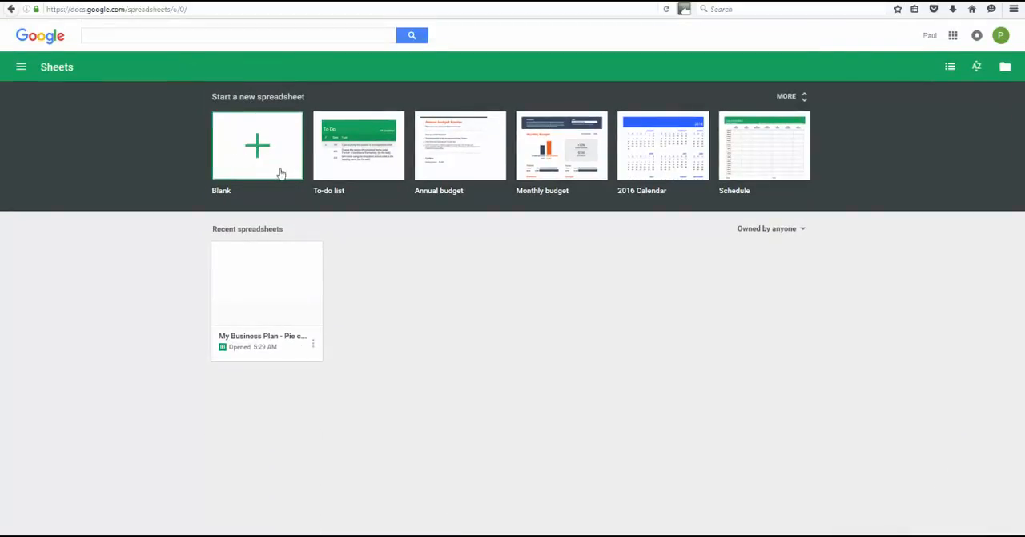
- Create a blank spreadsheet and enter the header Name in cell A1
click(258, 148)
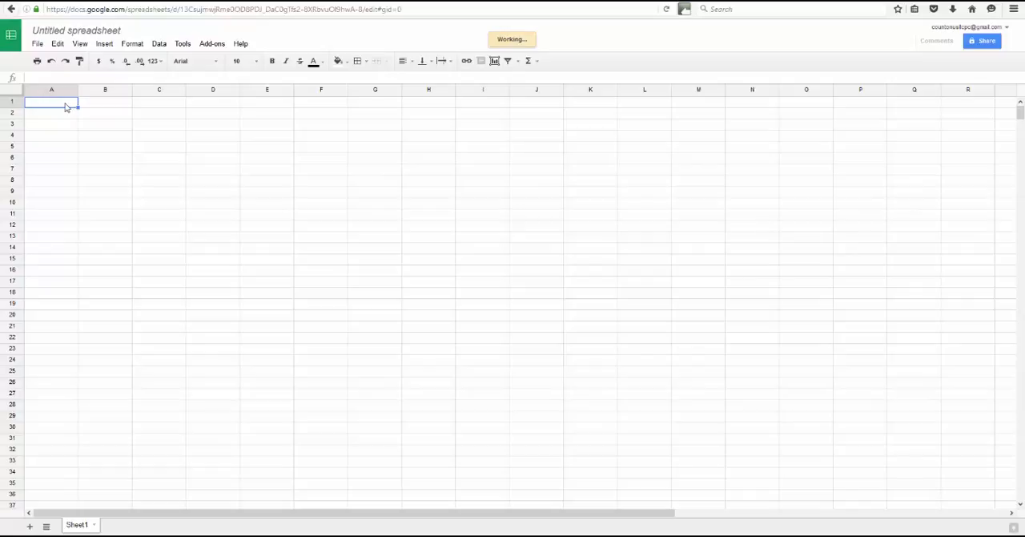
text(NN)
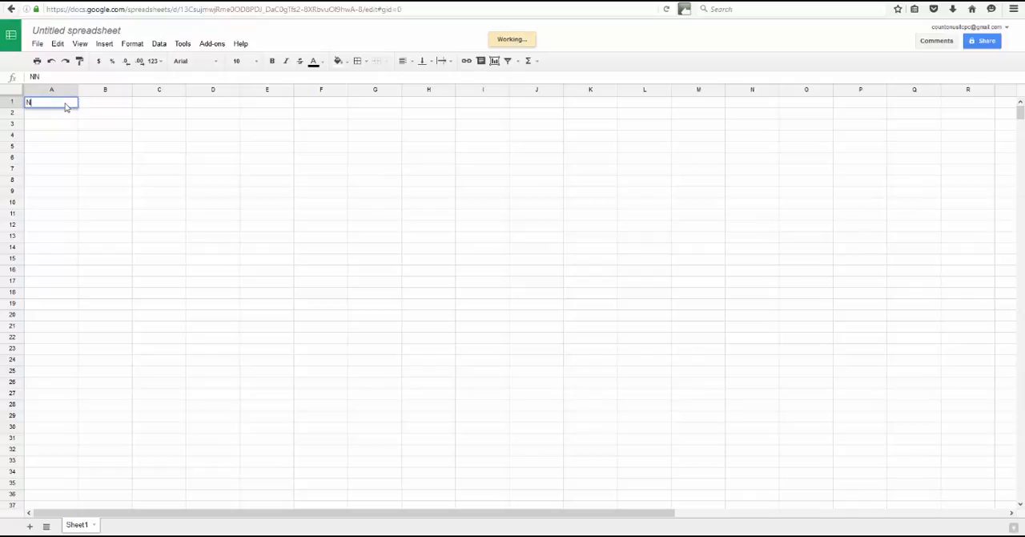
text(ame)
key(Tab)
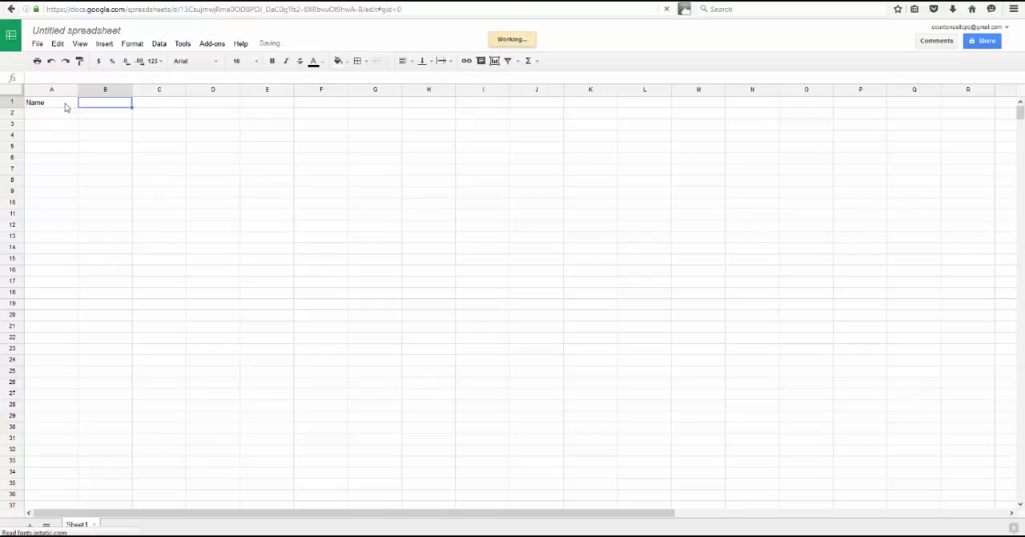
- Enter the headers Email, Phone and Interest Level in cells B1 to D1
text(Email)
key(Tab)
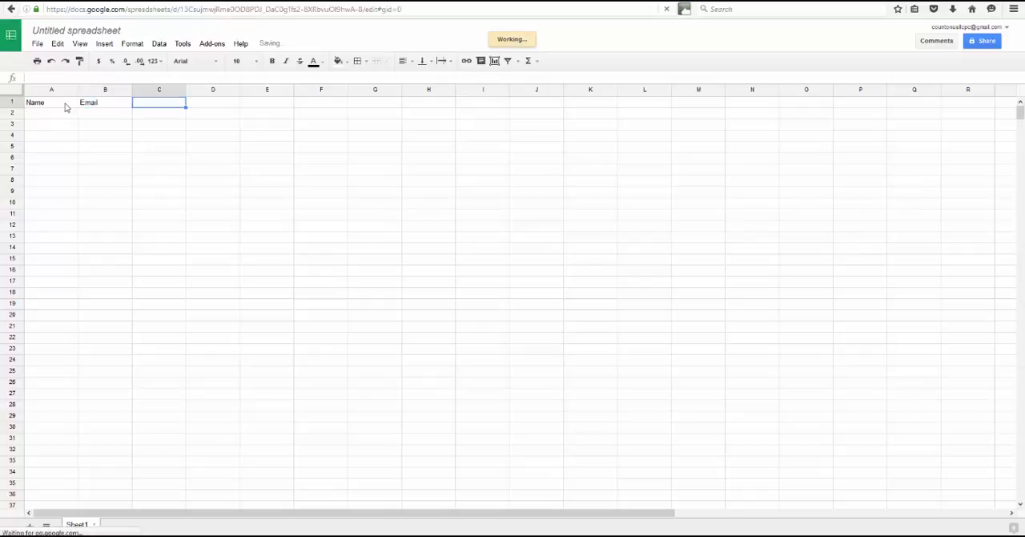
text(Phone)
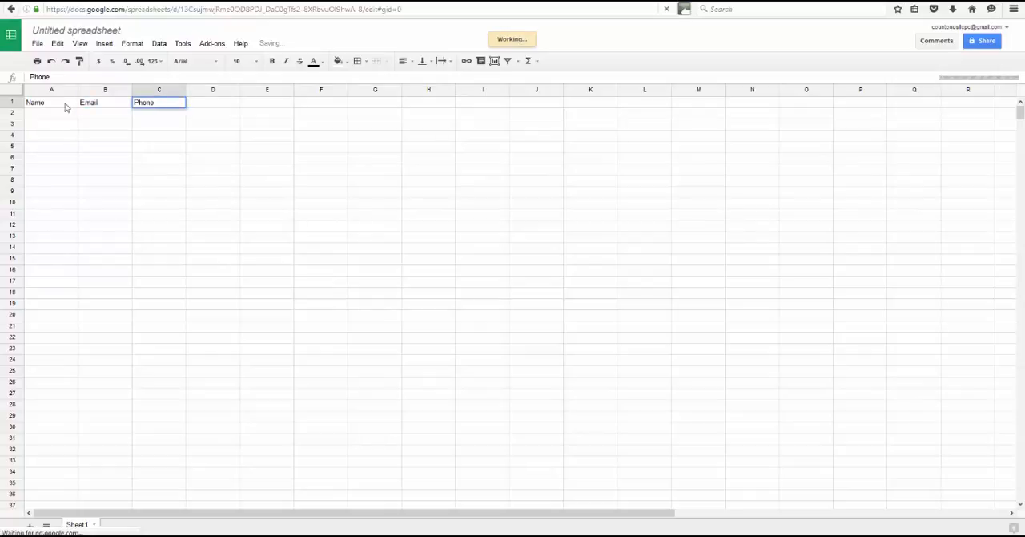
key(Tab)
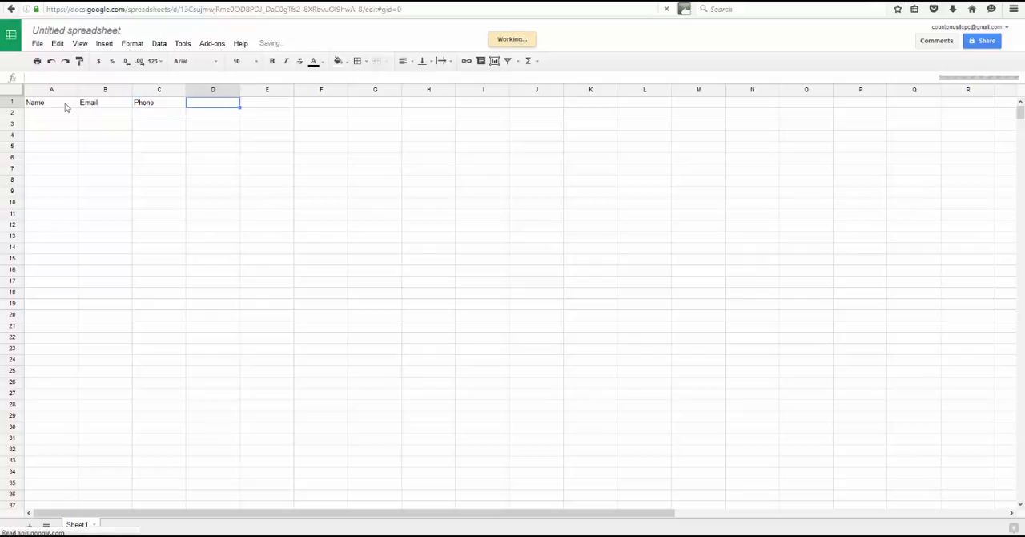
text(Interest L)
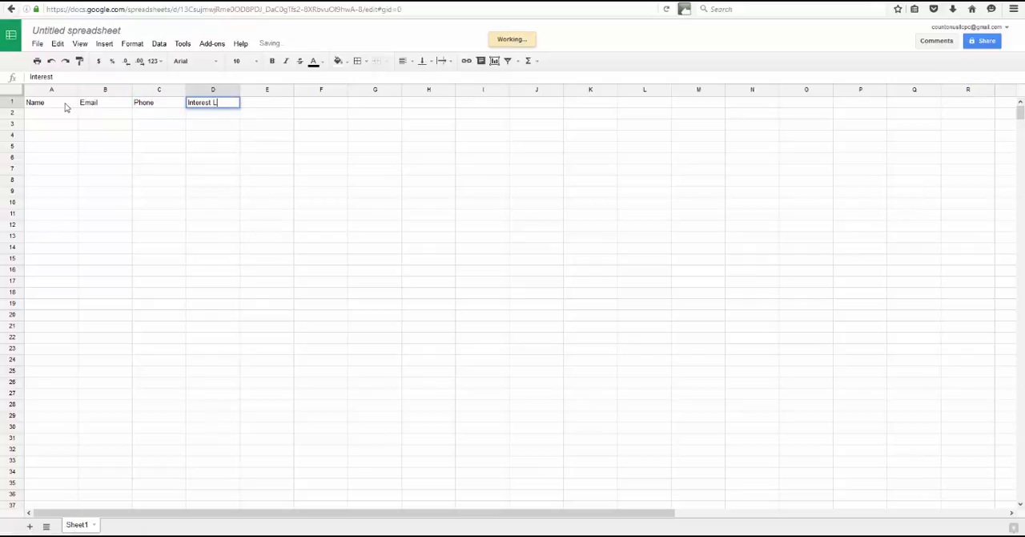
text(e)
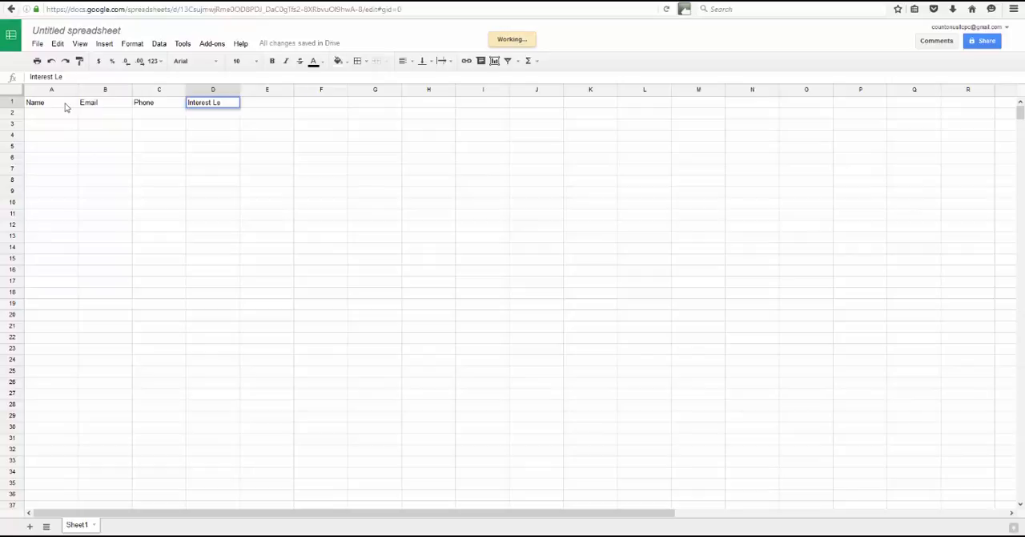
text(vel)
key(Tab)
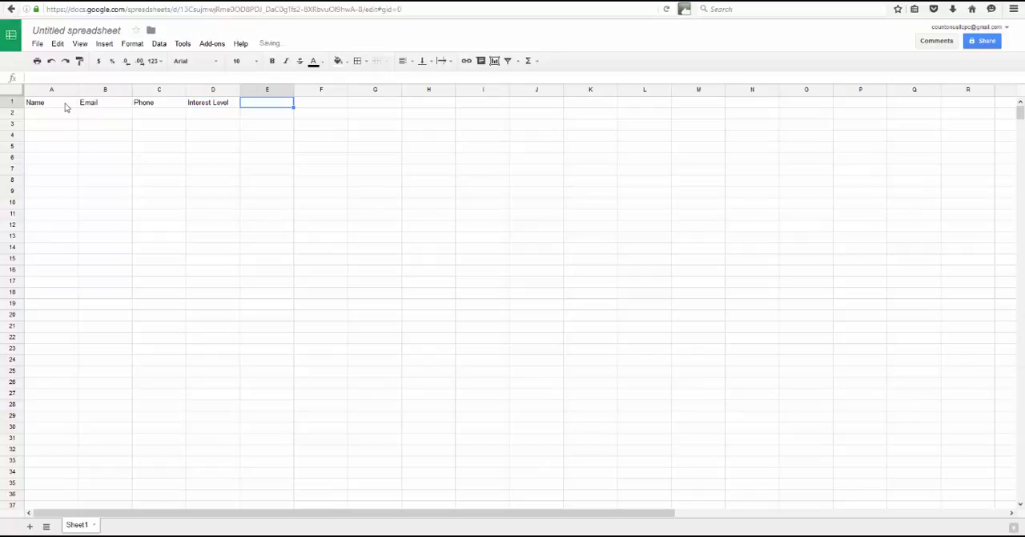
- Enter the contact's full name in cell A3 and their email address in cell B3
click(46, 126)
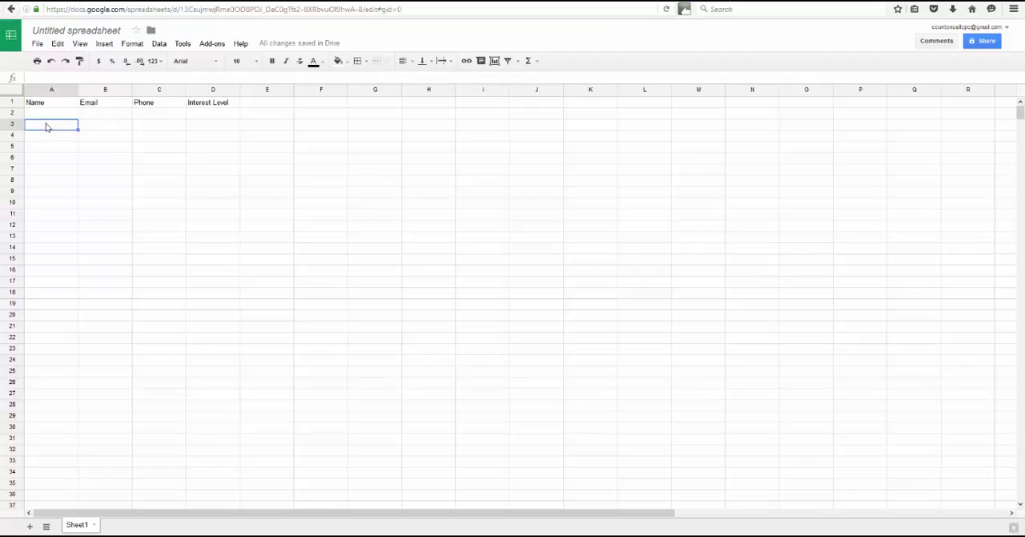
text(John Smith)
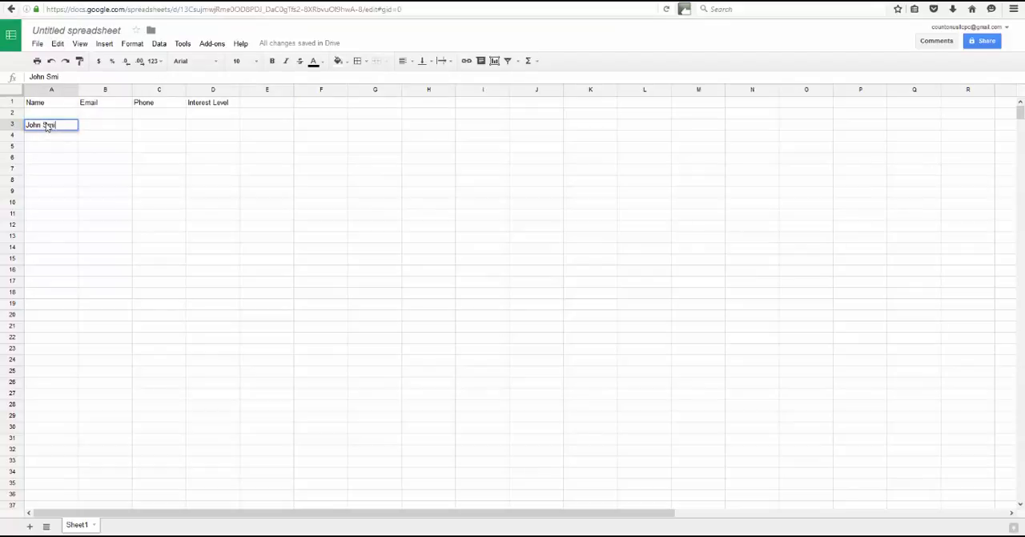
key(Tab)
text(j.smith@)
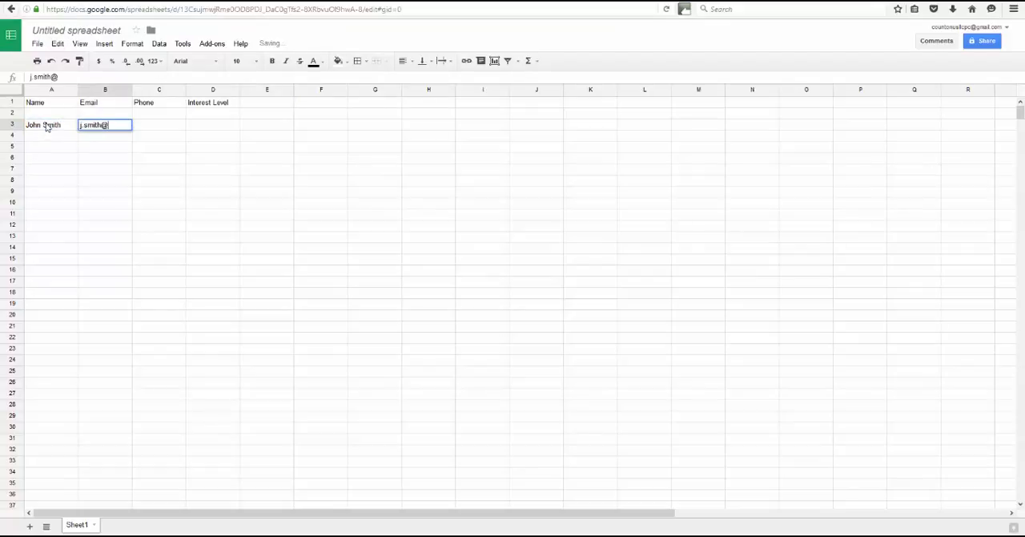
text(non)
text(email.com)
key(Tab)
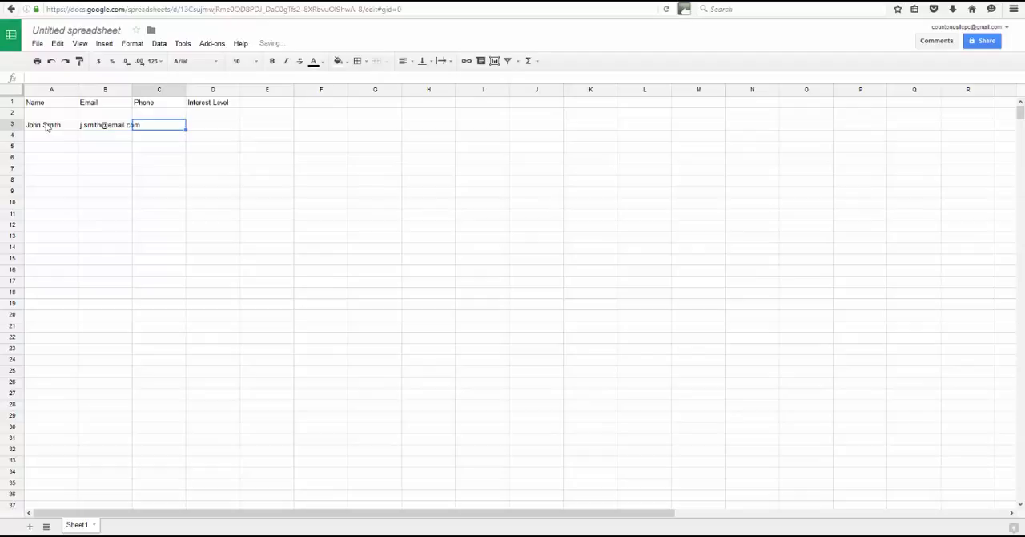
- Enter the contact's phone number in cell C3 and an interest level of 8 in cell D3
text(555-555-5555)
key(Tab)
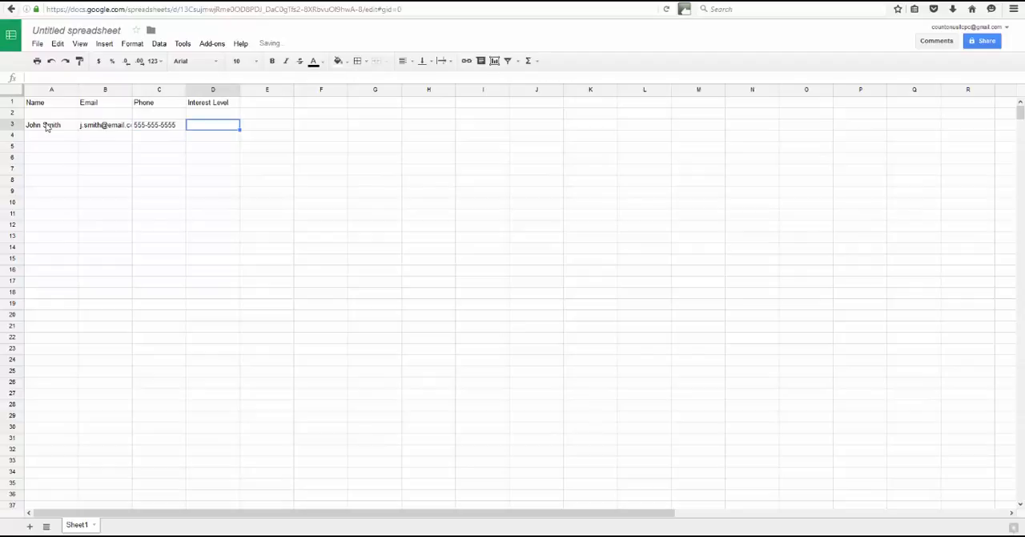
text(8)
key(Tab)
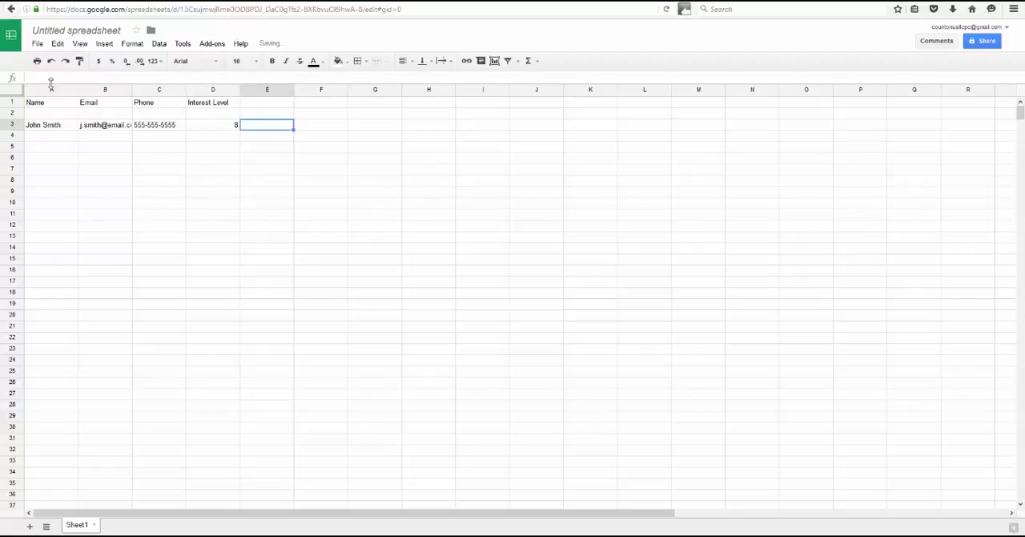
- Widen columns A to D to fit their contents and center-align header row 1
drag(78, 89, 311, 93)
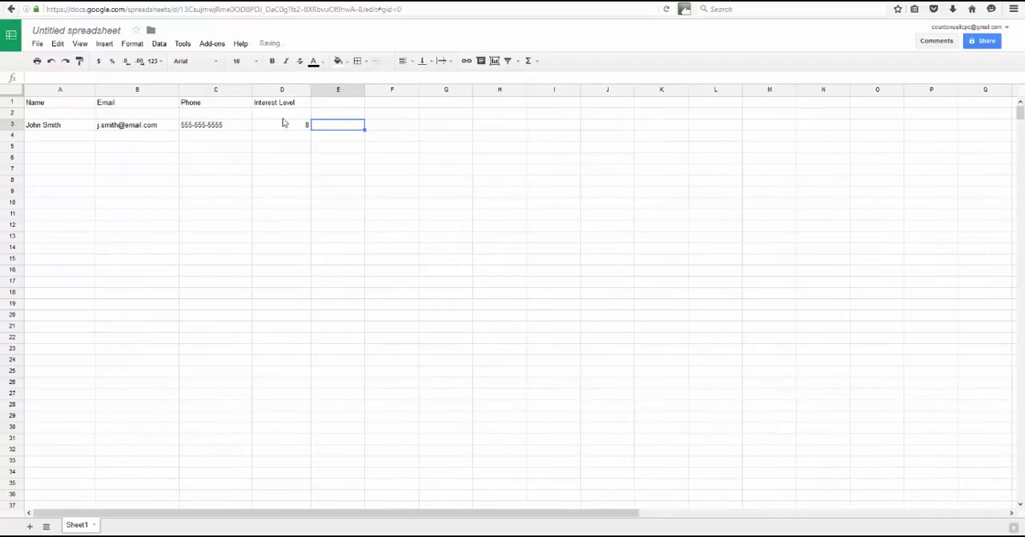
click(282, 88)
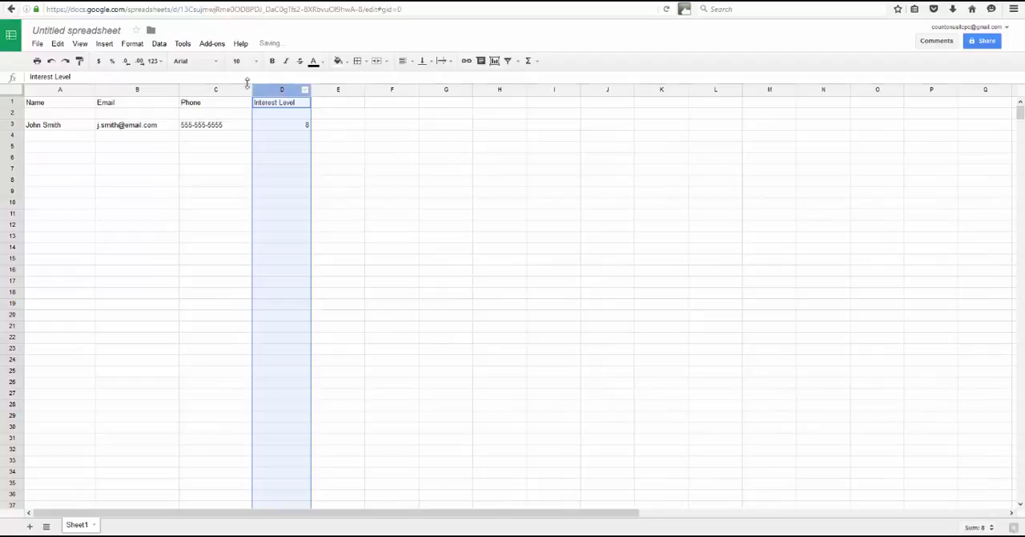
click(13, 99)
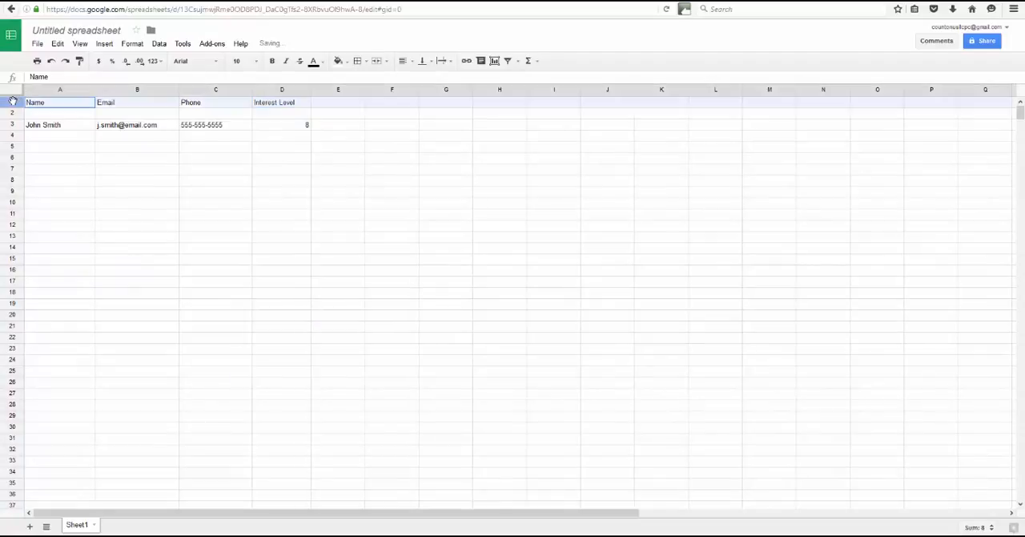
click(407, 64)
click(419, 78)
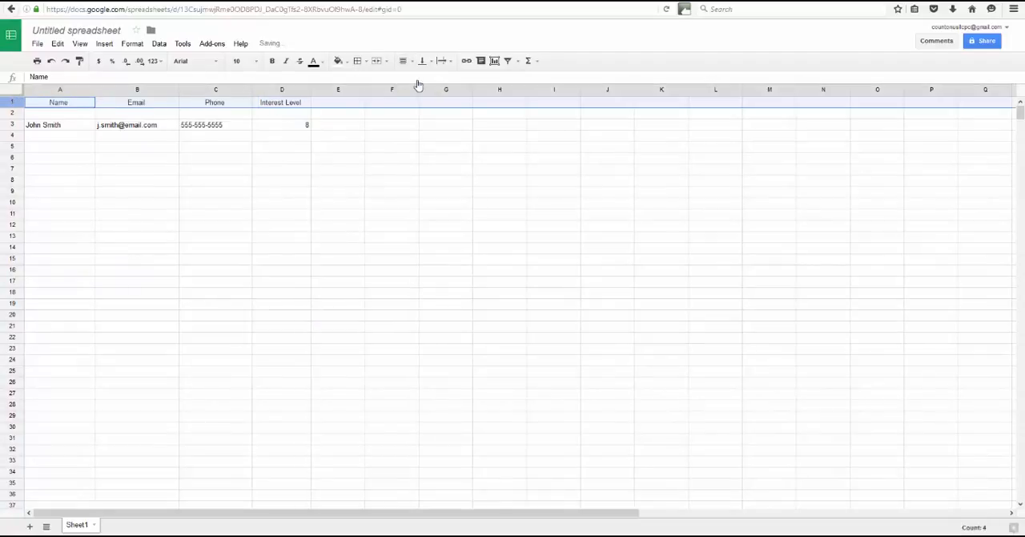
click(238, 138)
- Center-align the contact's entries in row 3
click(13, 125)
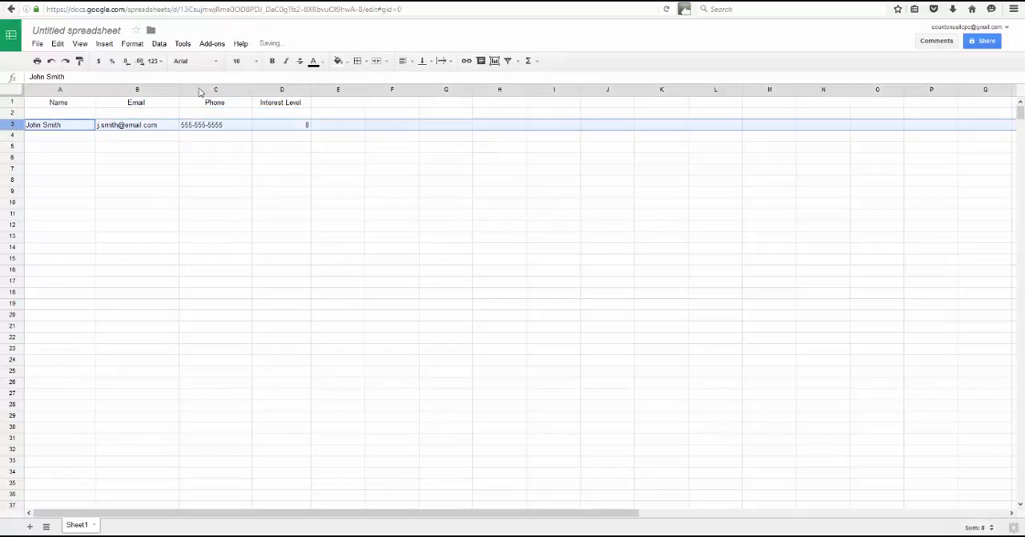
click(413, 61)
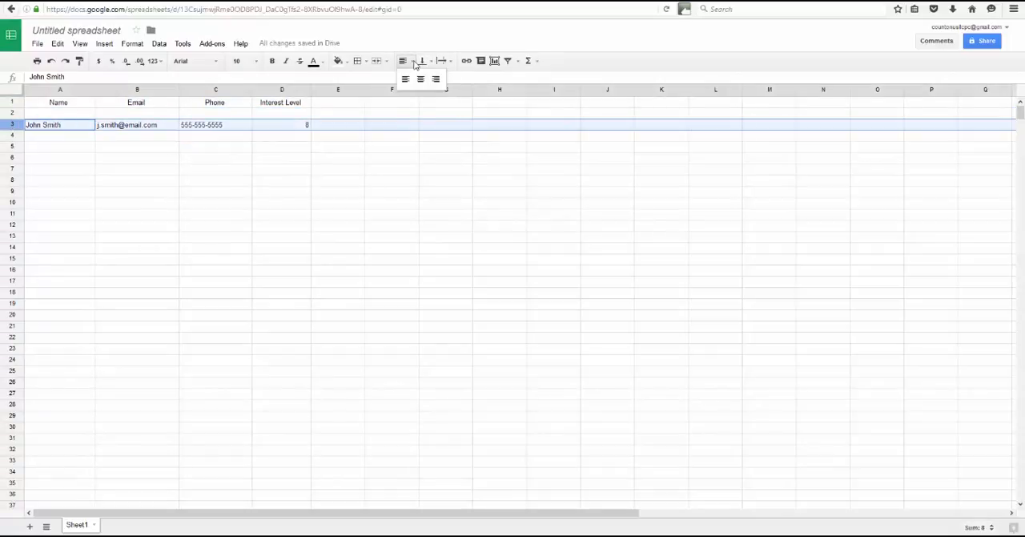
click(420, 79)
click(280, 194)
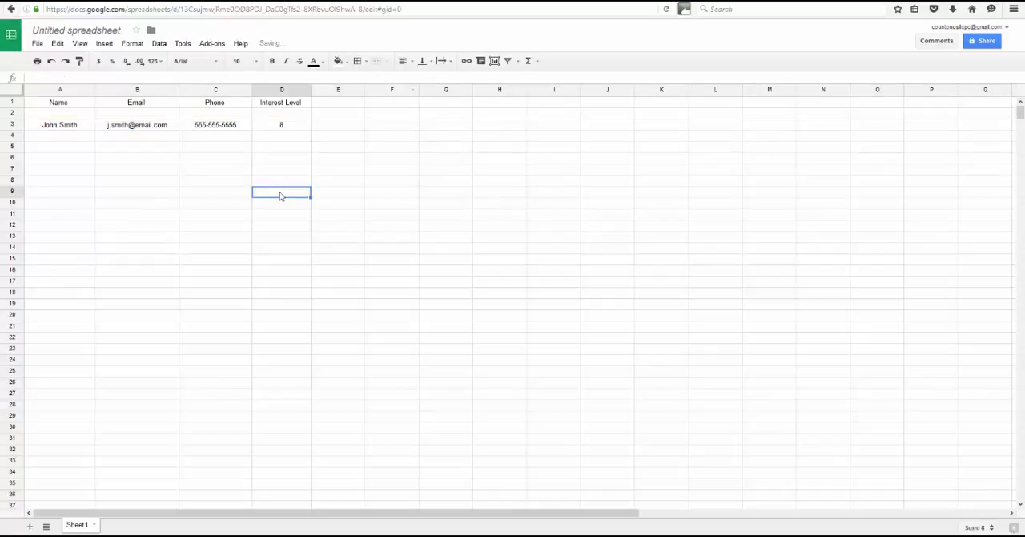
- Make the headers in row 1 bold and underlined
click(13, 103)
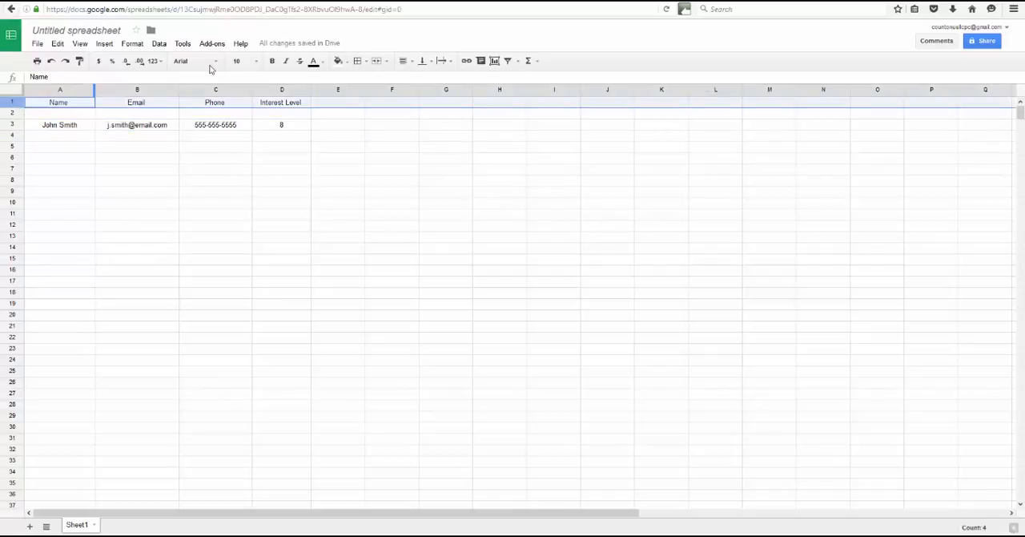
click(272, 61)
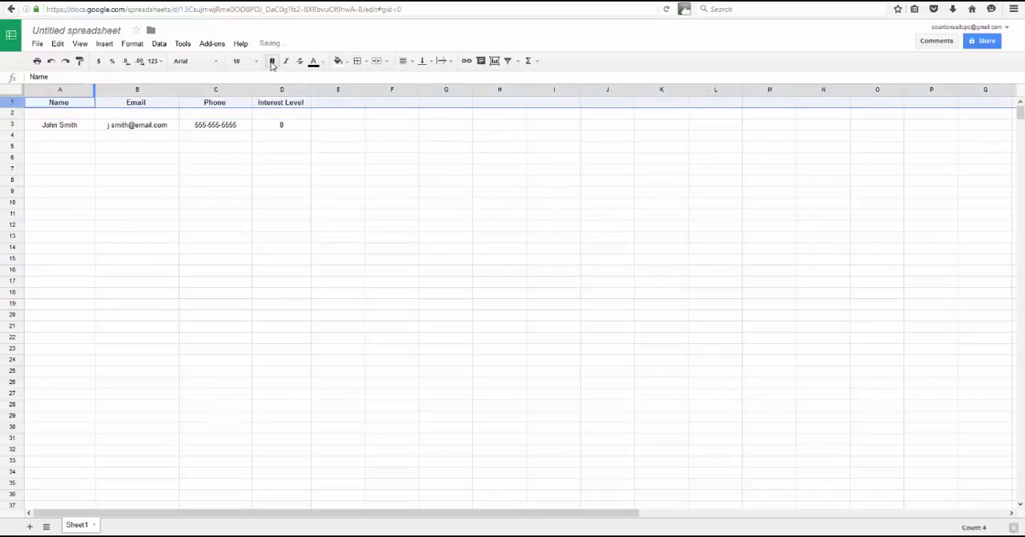
key(ctrl+u)
click(243, 181)
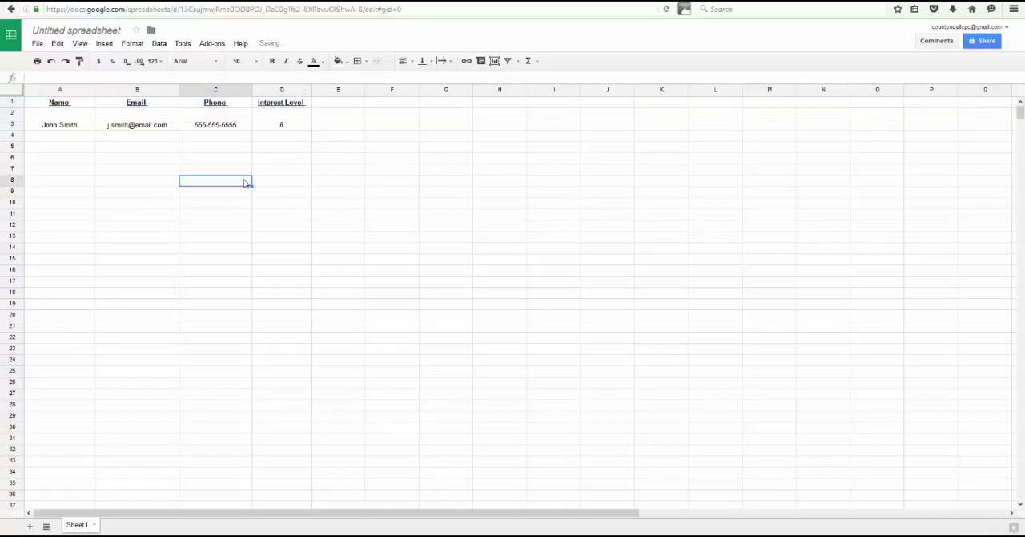
click(326, 134)
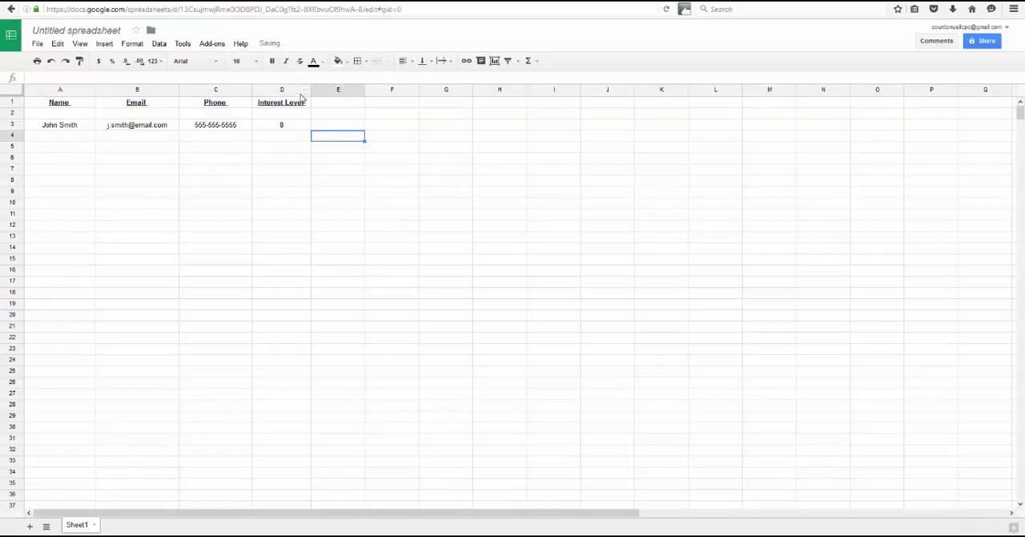
- Change the text colour of the headers in row 1 to dark red
click(11, 102)
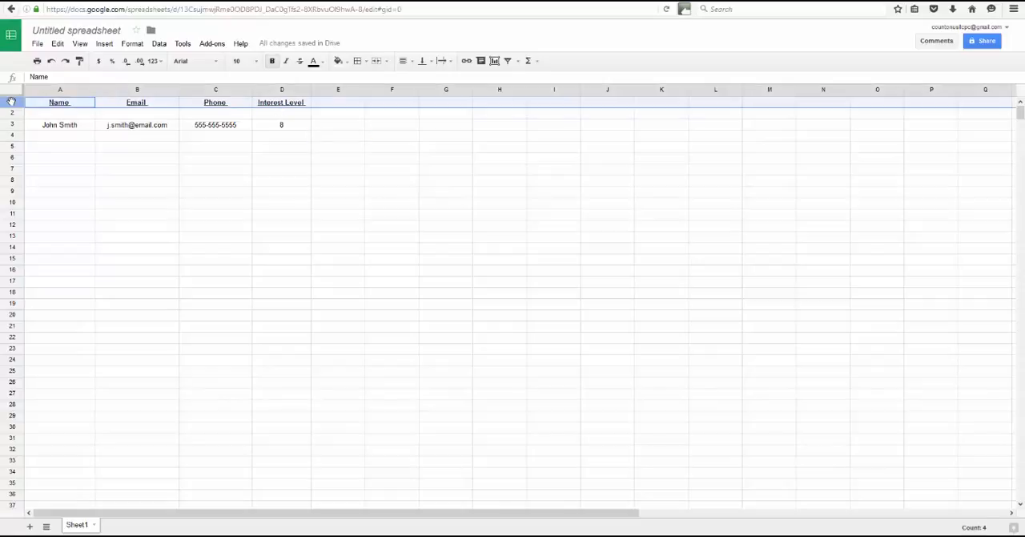
click(322, 63)
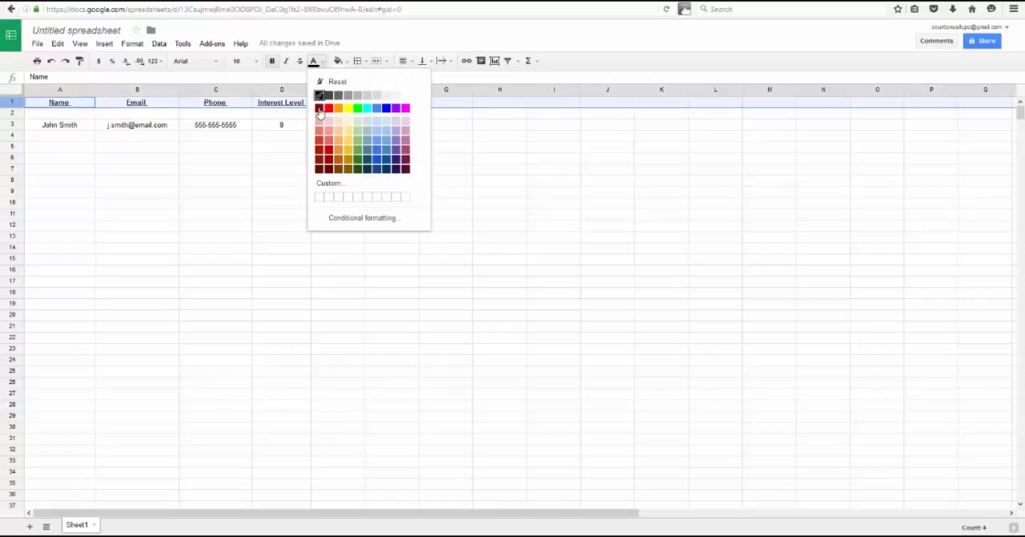
click(319, 109)
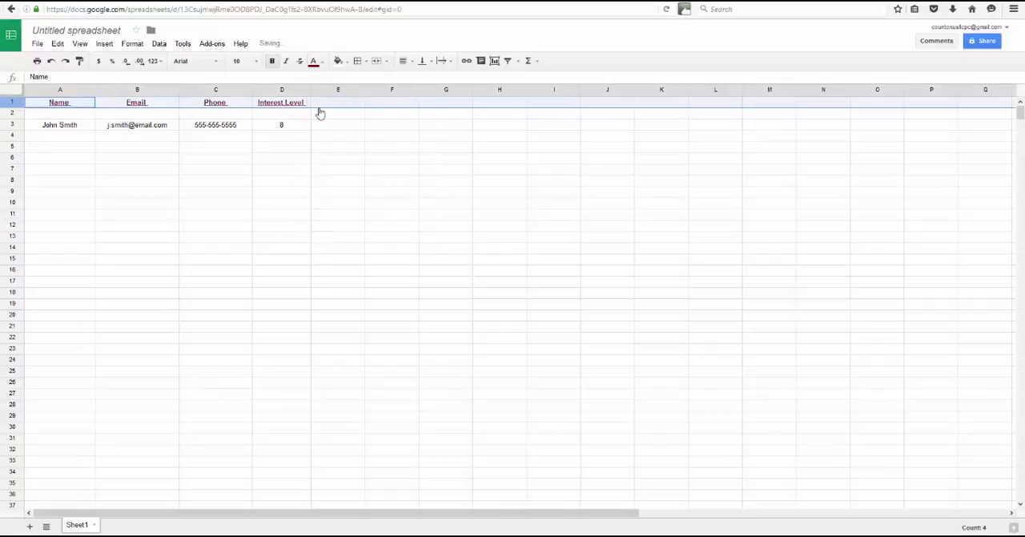
click(70, 149)
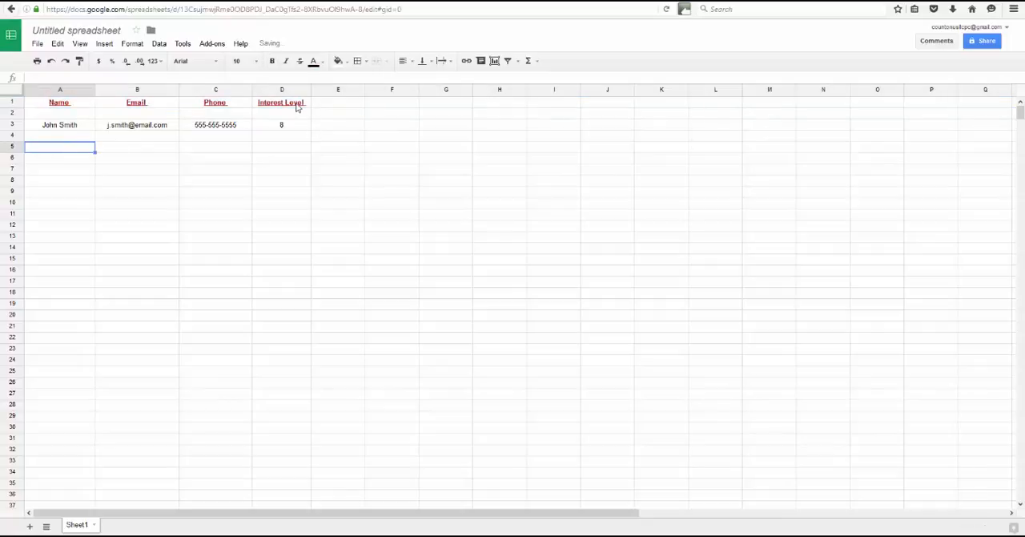
- Rename the spreadsheet as Coaching Student Prospect List
click(90, 32)
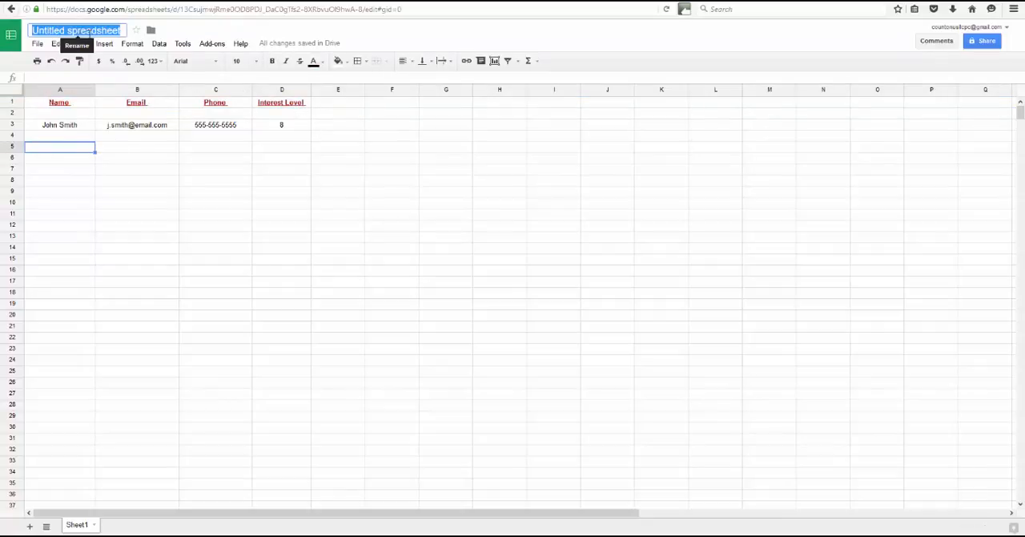
text(Cocahl)
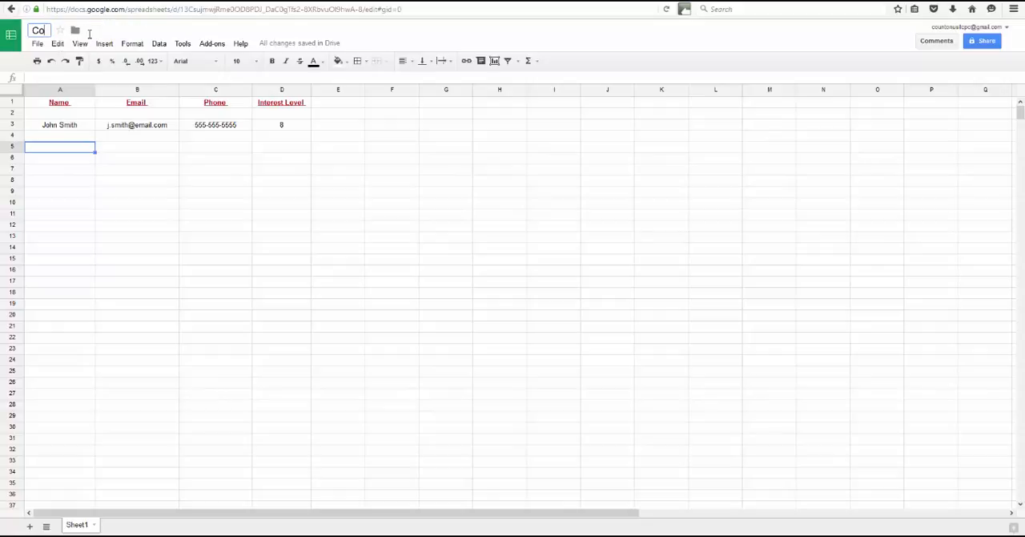
key(BackSpace)
key(BackSpace)
key(BackSpace)
key(BackSpace)
text(aching Stude)
text(nt Prospe)
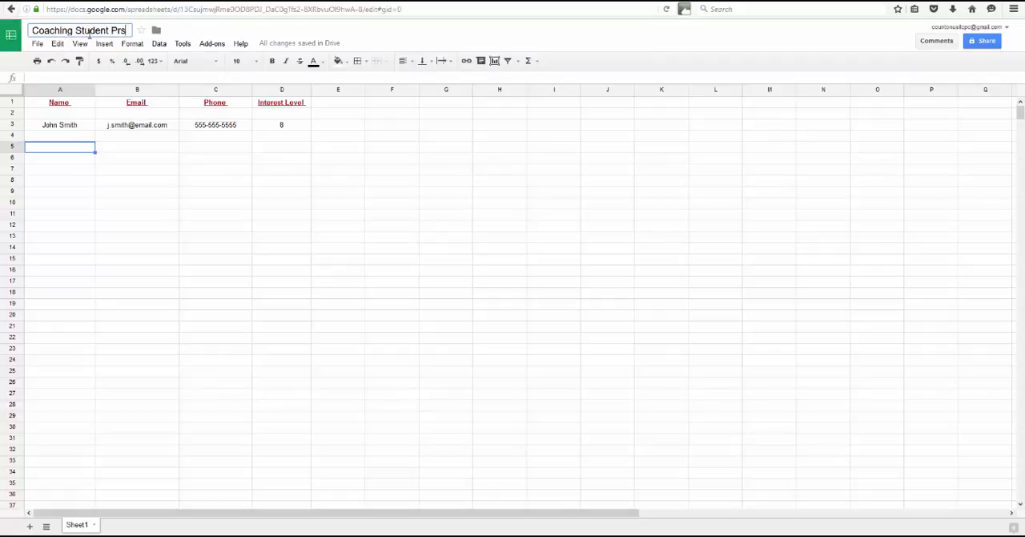
text(ct List)
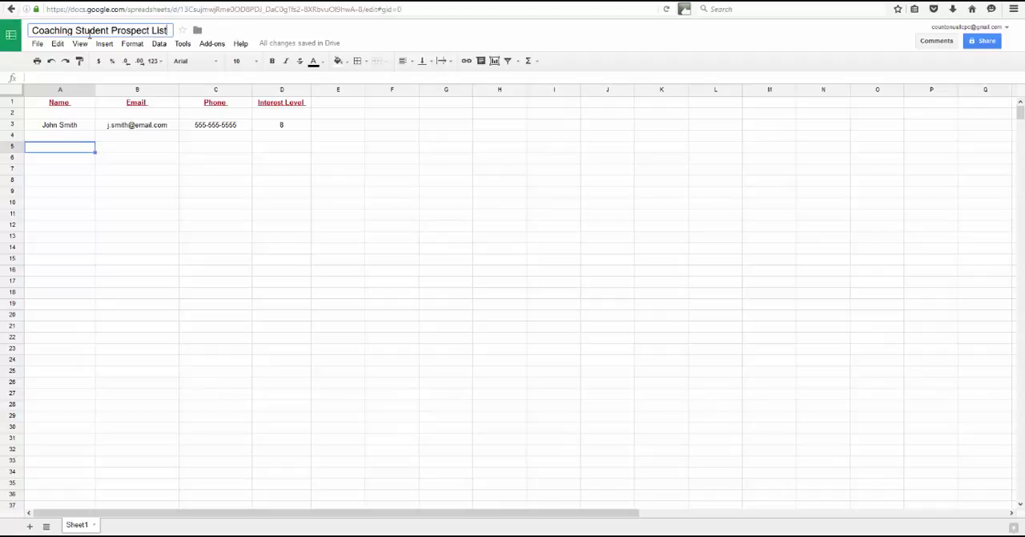
click(105, 150)
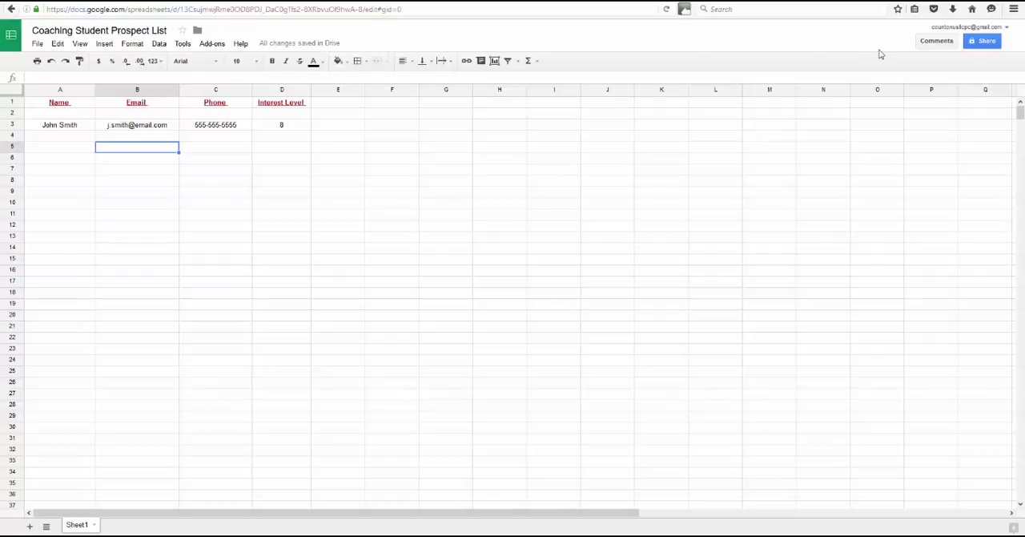
- View the spreadsheet's sharing options and close them without adding anyone
click(986, 42)
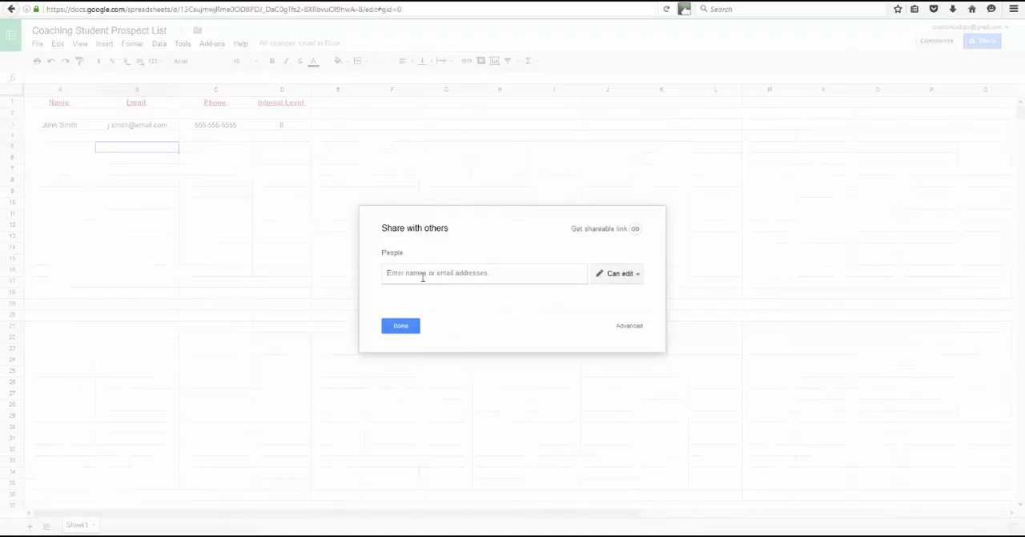
double_click(400, 330)
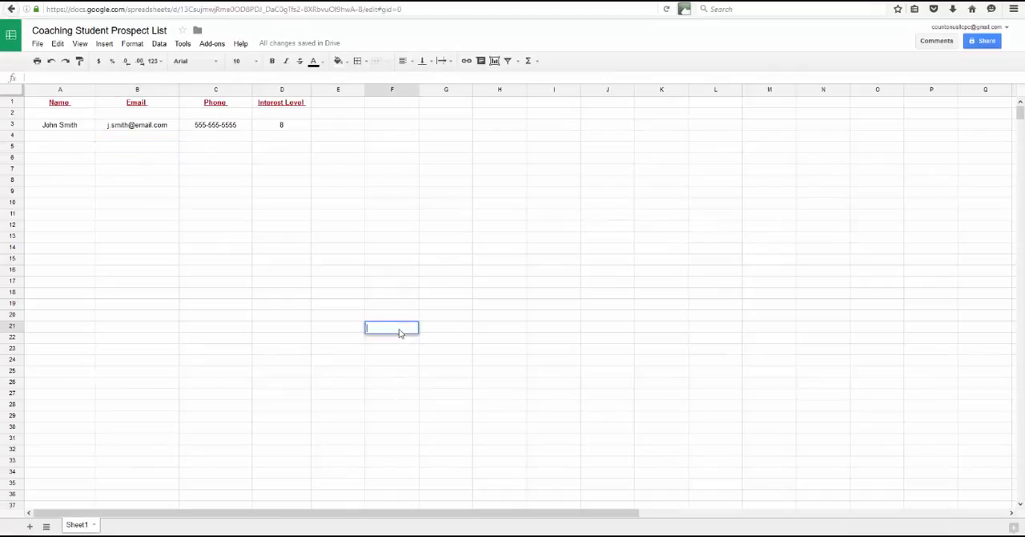
drag(472, 215, 475, 210)
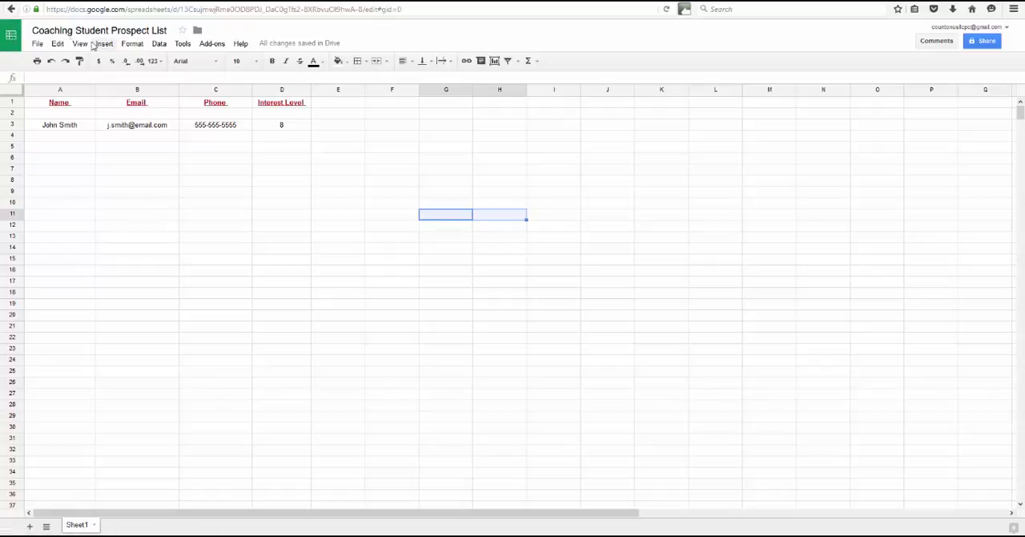
- Download the spreadsheet as a Microsoft Excel (.xlsx) file, save it, and check it in the browser's recent downloads
click(38, 44)
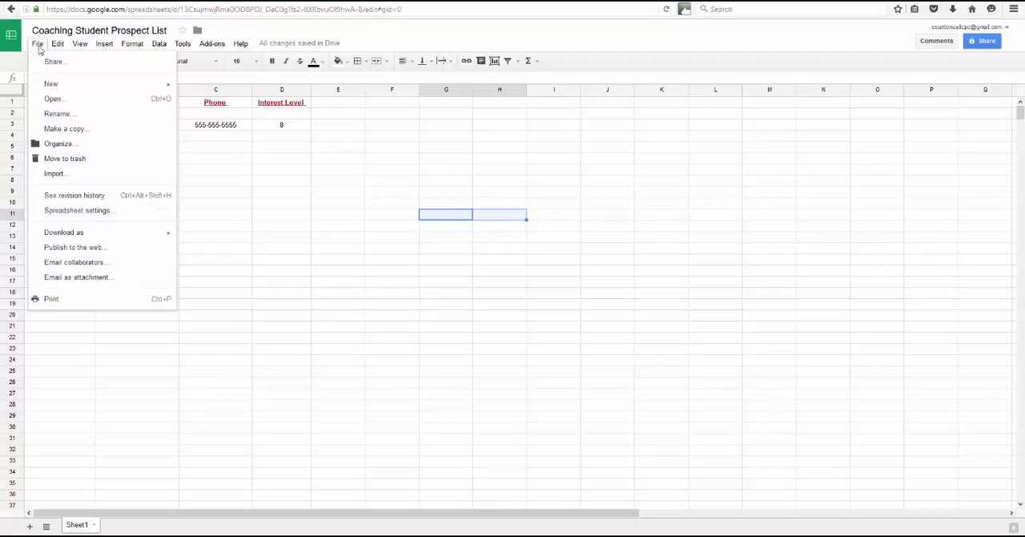
mouse_move(80, 232)
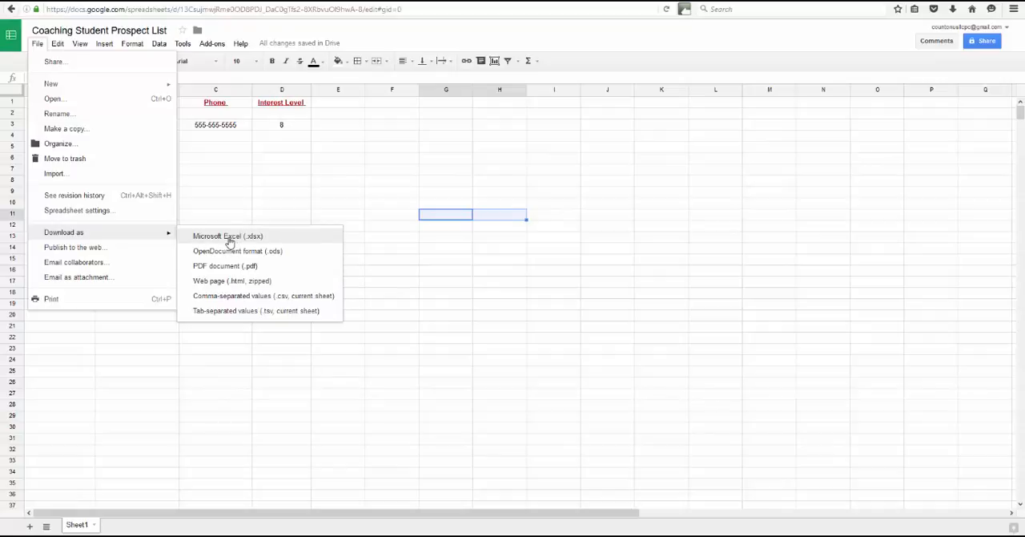
click(228, 237)
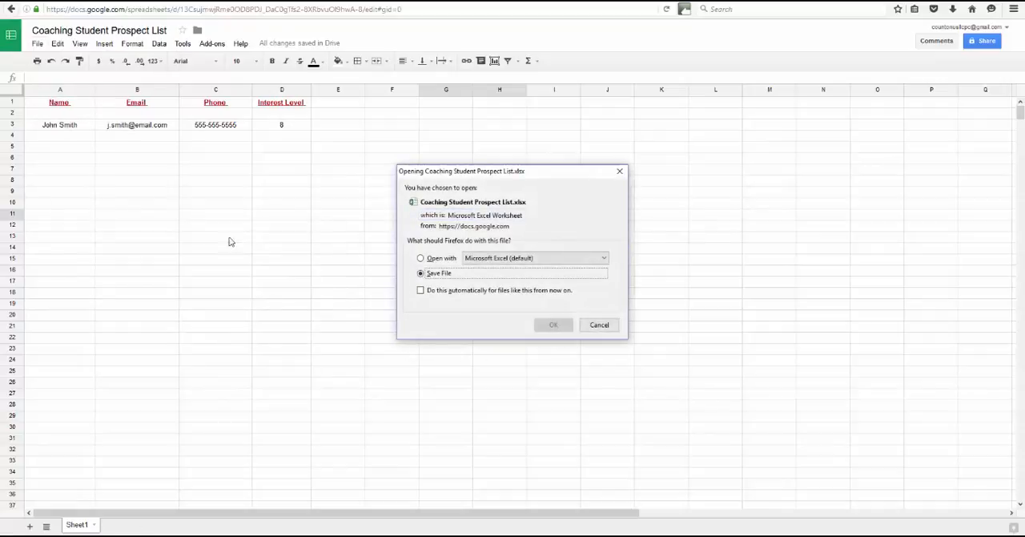
click(550, 323)
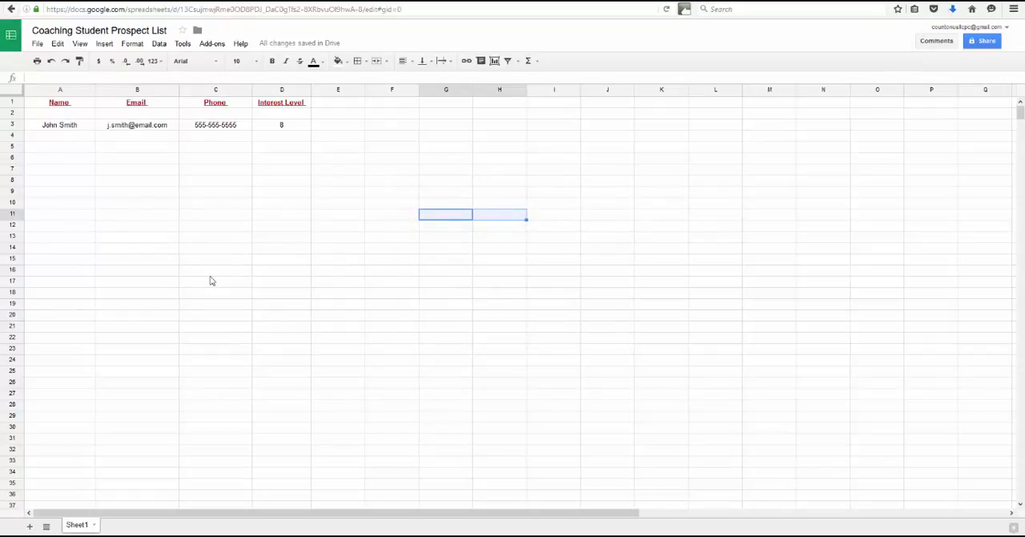
click(953, 9)
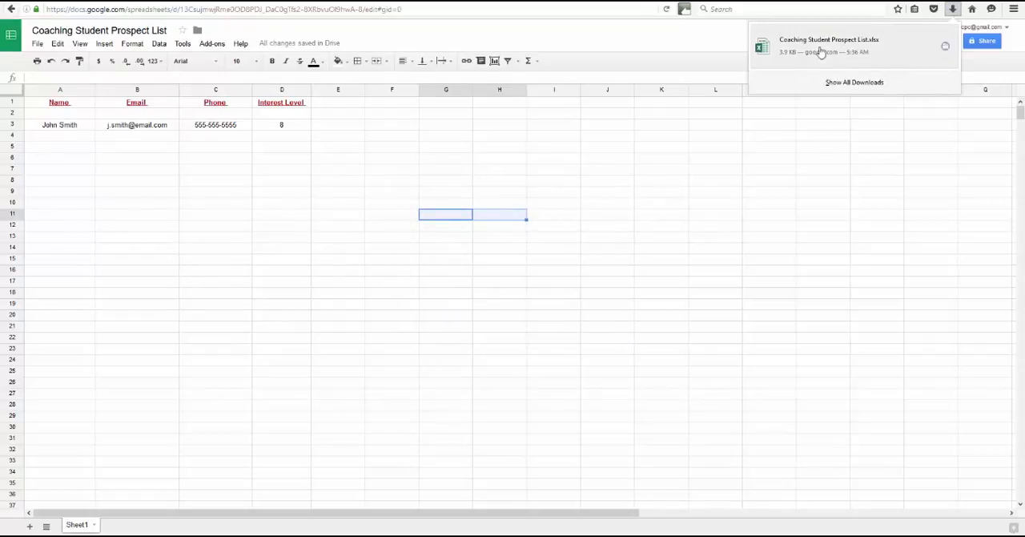
click(218, 185)
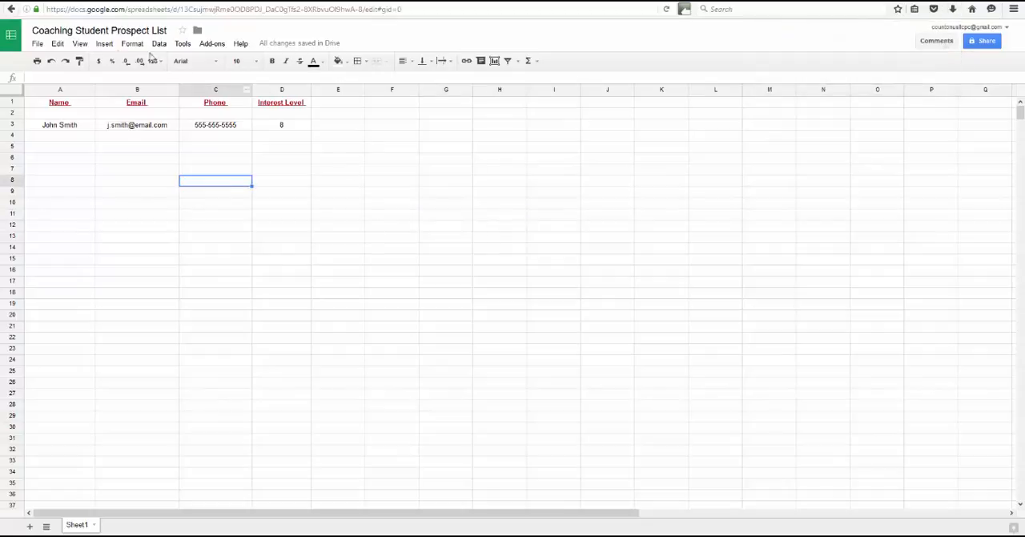
click(36, 44)
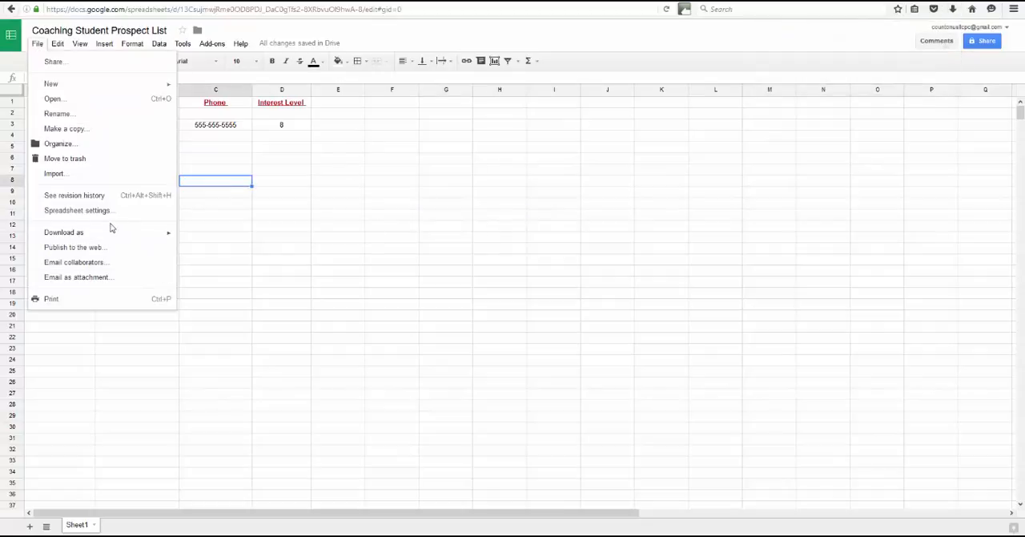
mouse_move(145, 235)
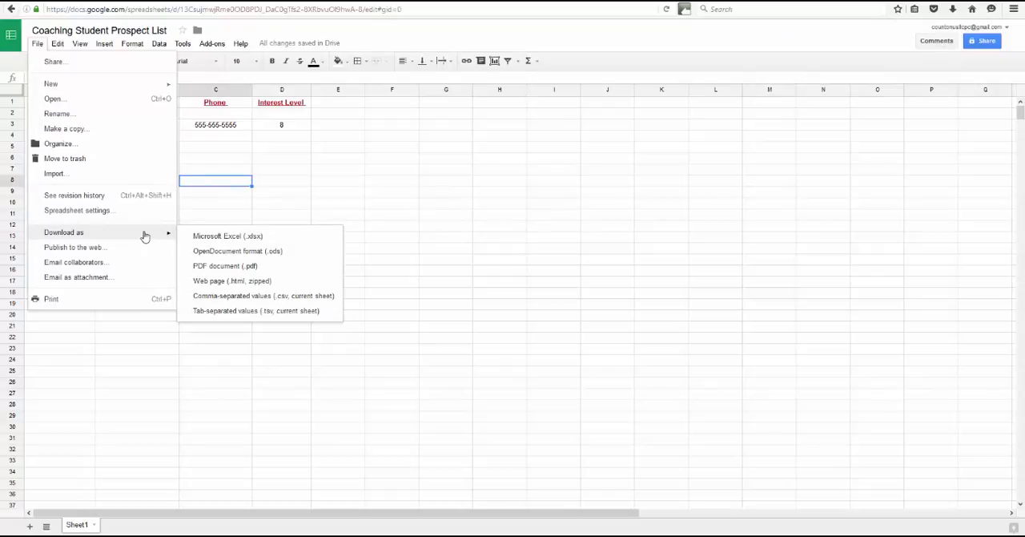
click(443, 172)
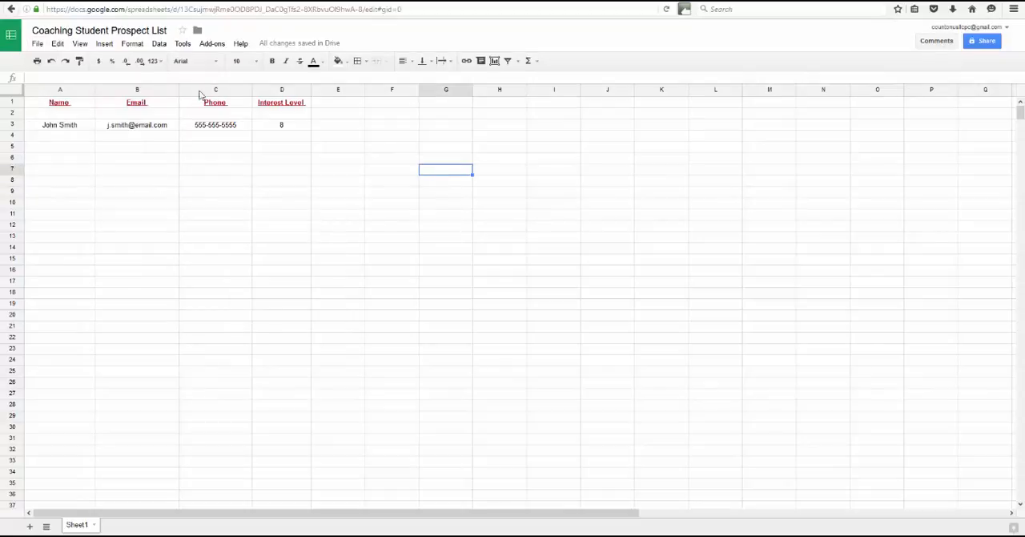
click(133, 44)
mouse_move(159, 46)
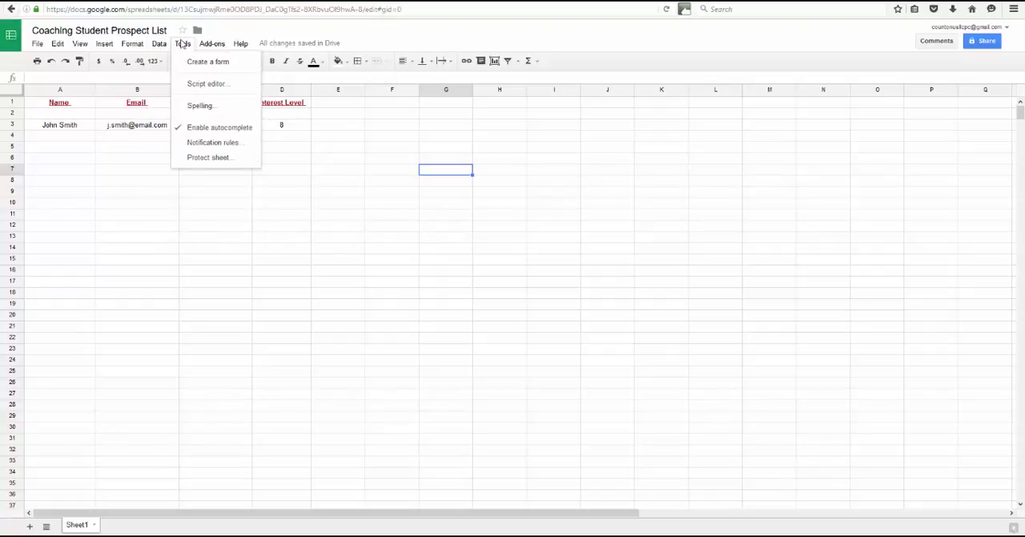
click(84, 218)
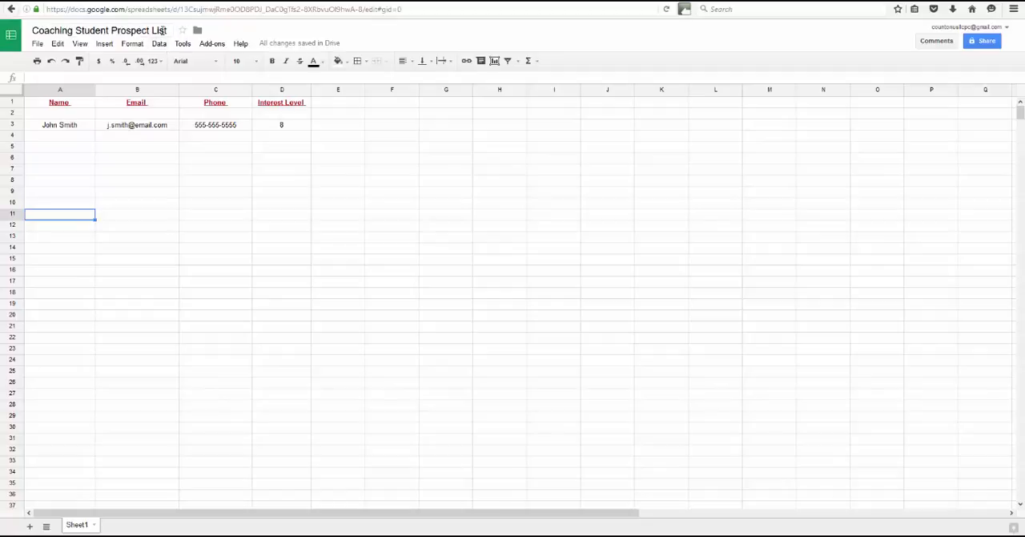
- Return to the Sheets home page and look through the file picker's Shared with Me, Recent and Upload sources without opening a file
click(12, 37)
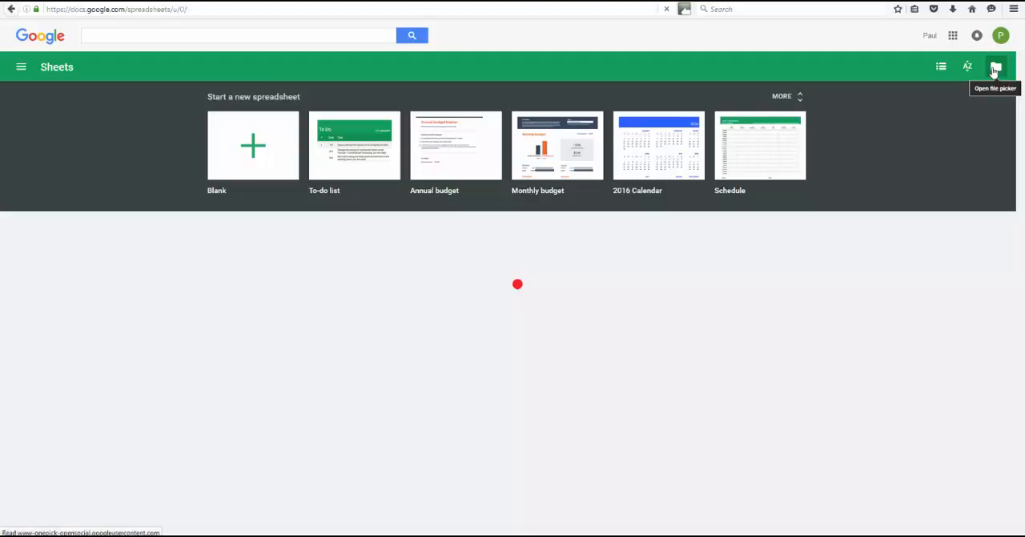
click(995, 70)
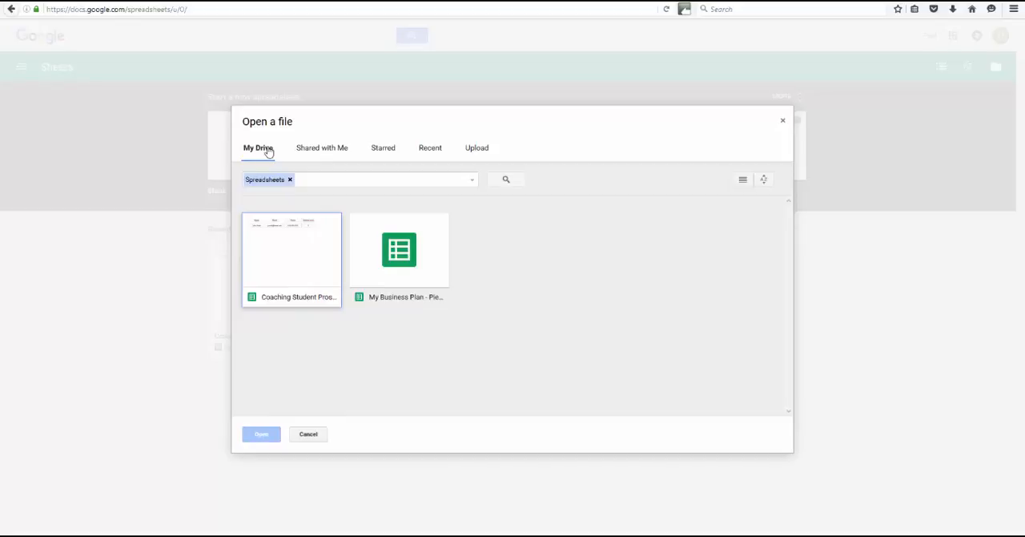
click(330, 156)
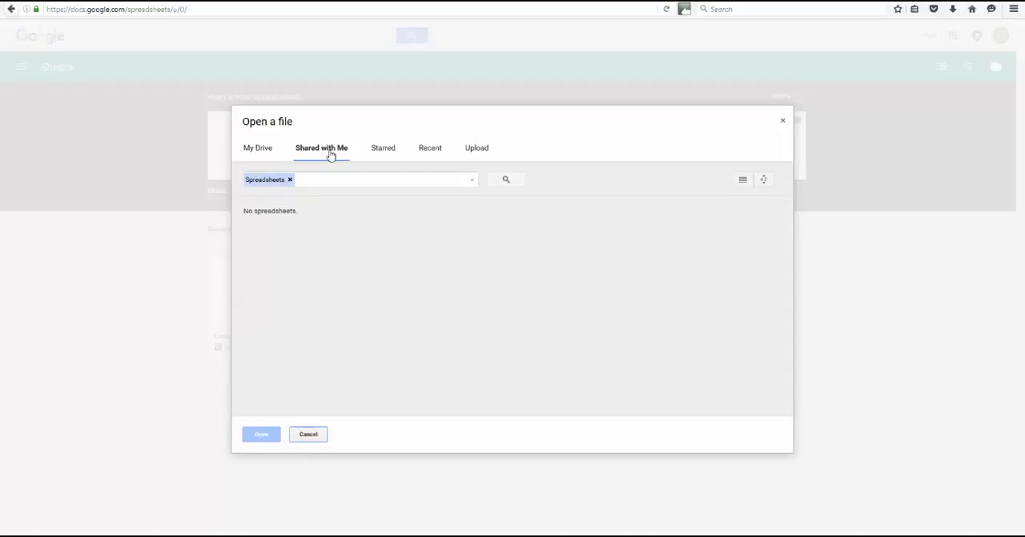
click(430, 149)
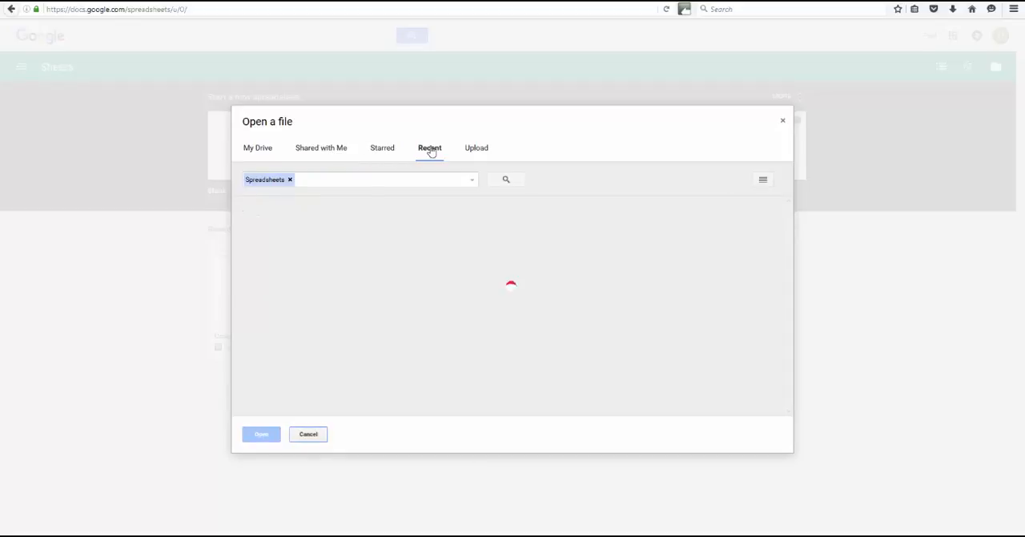
click(472, 147)
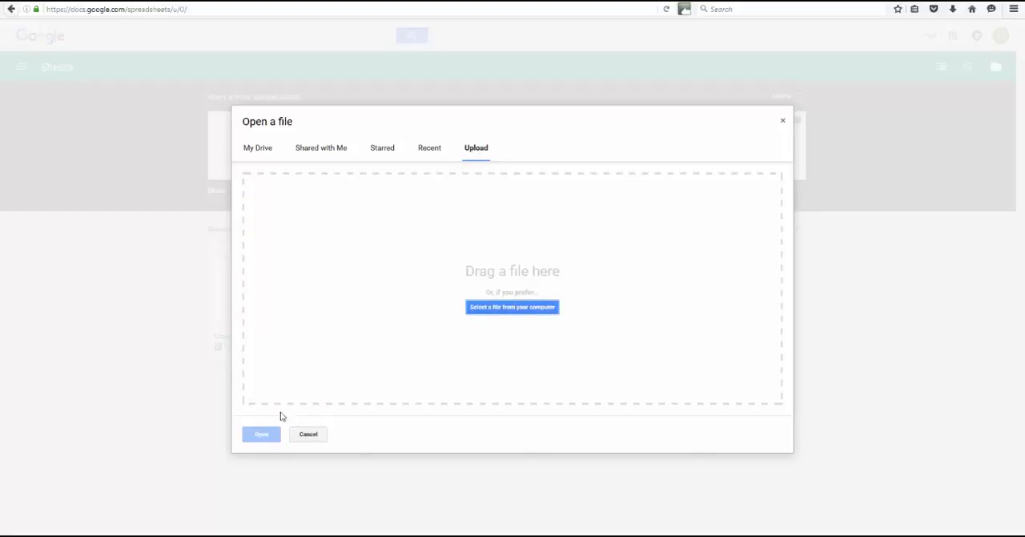
click(308, 433)
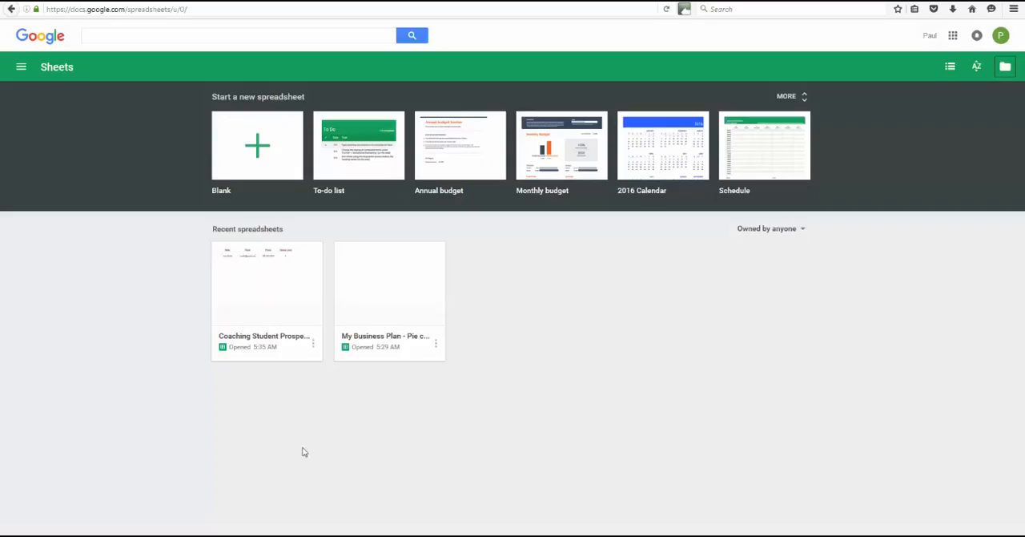